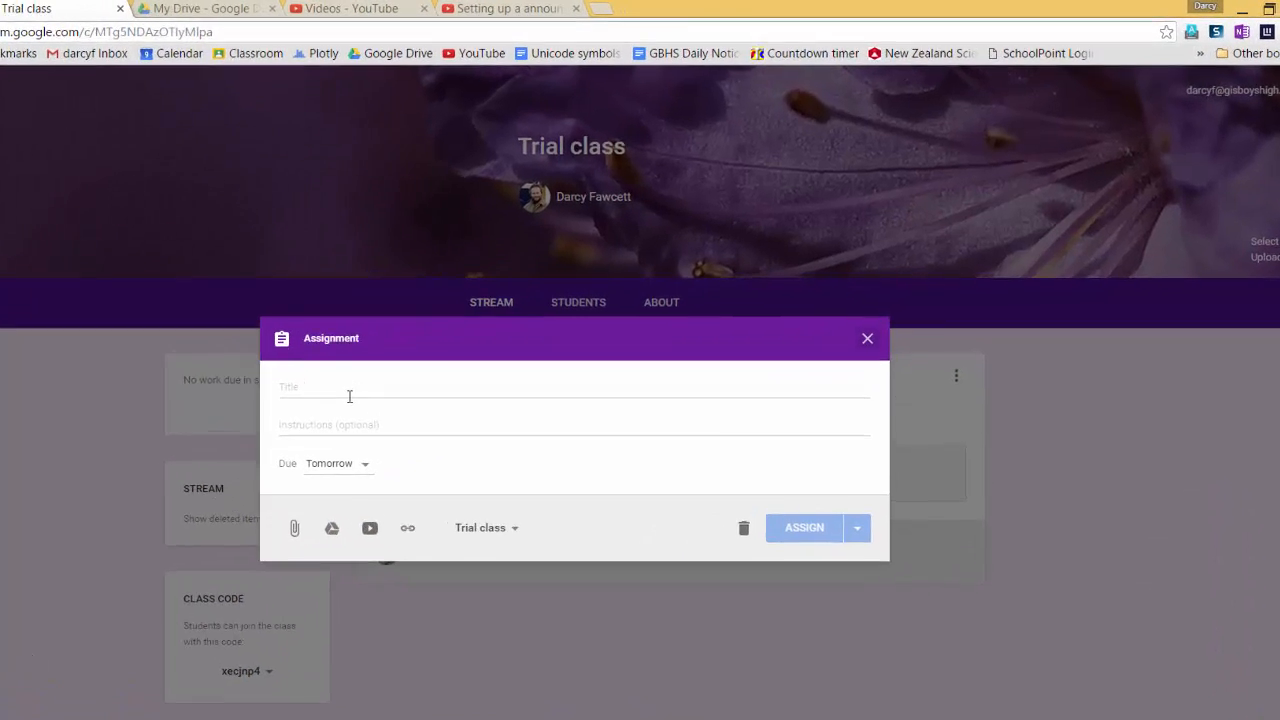
- Give the new assignment the title "Trial assignment", leaving the instructions empty
click(446, 332)
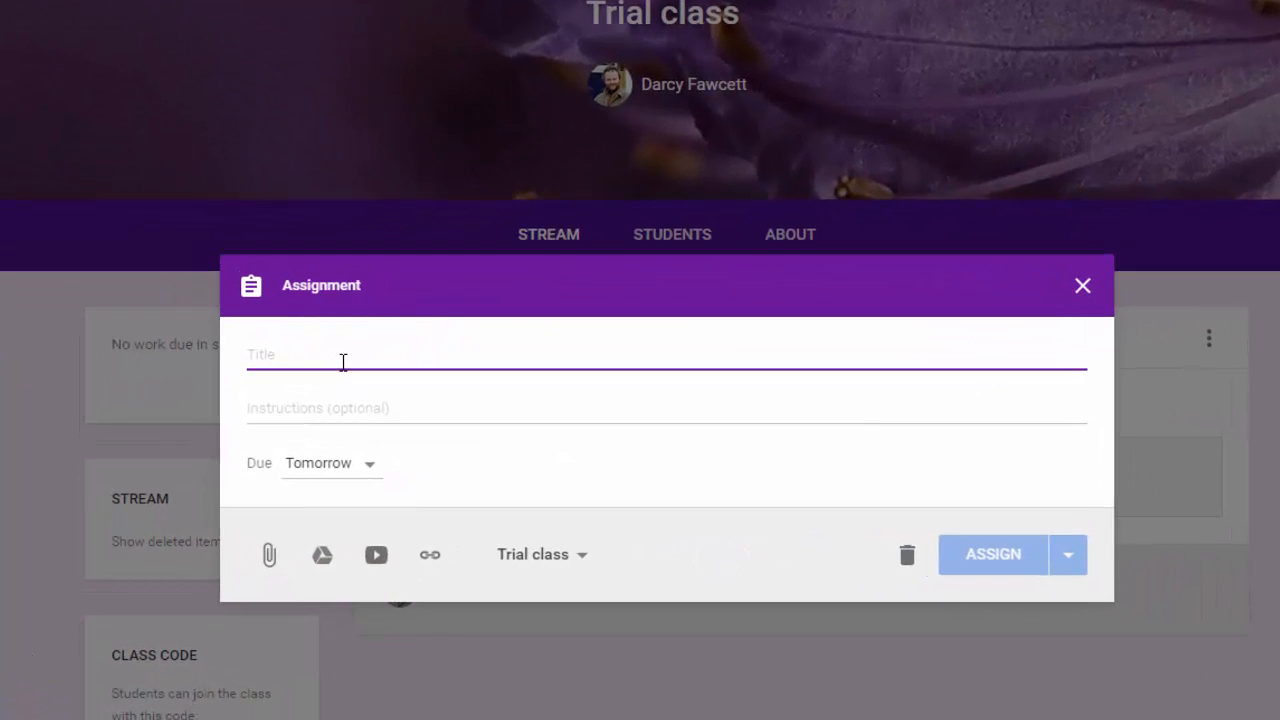
text(Tr)
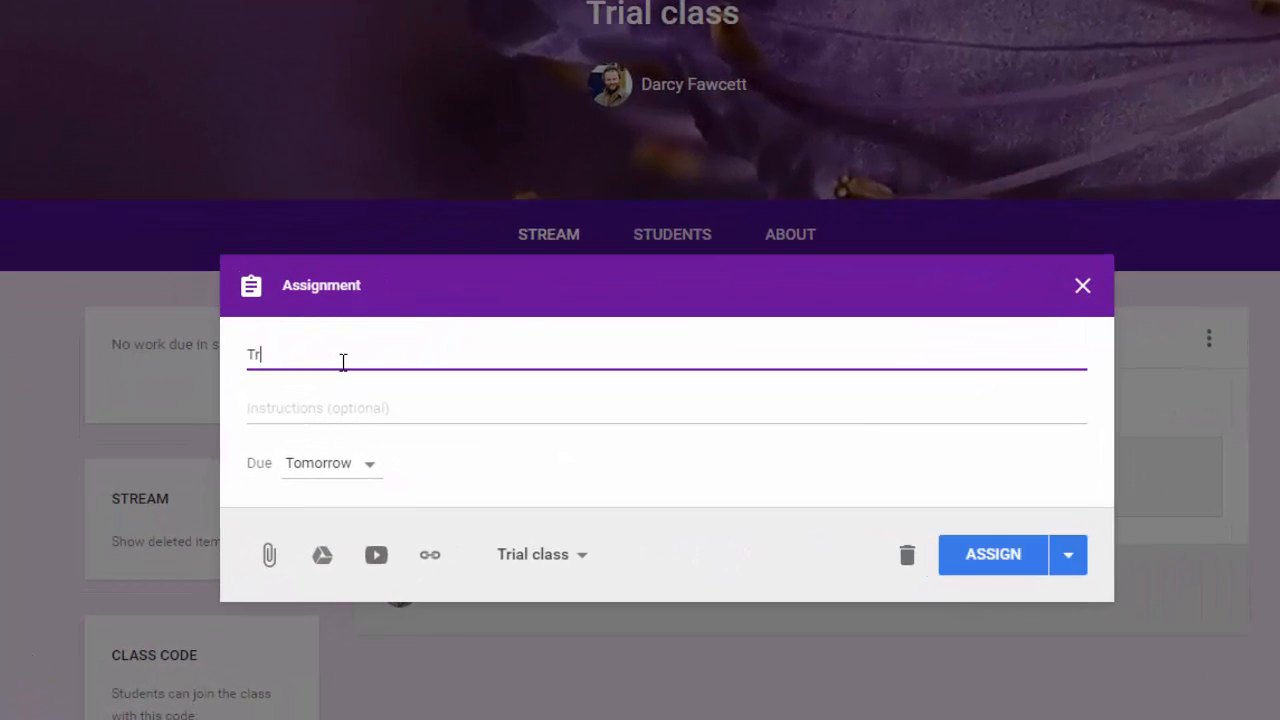
text(ial assignment)
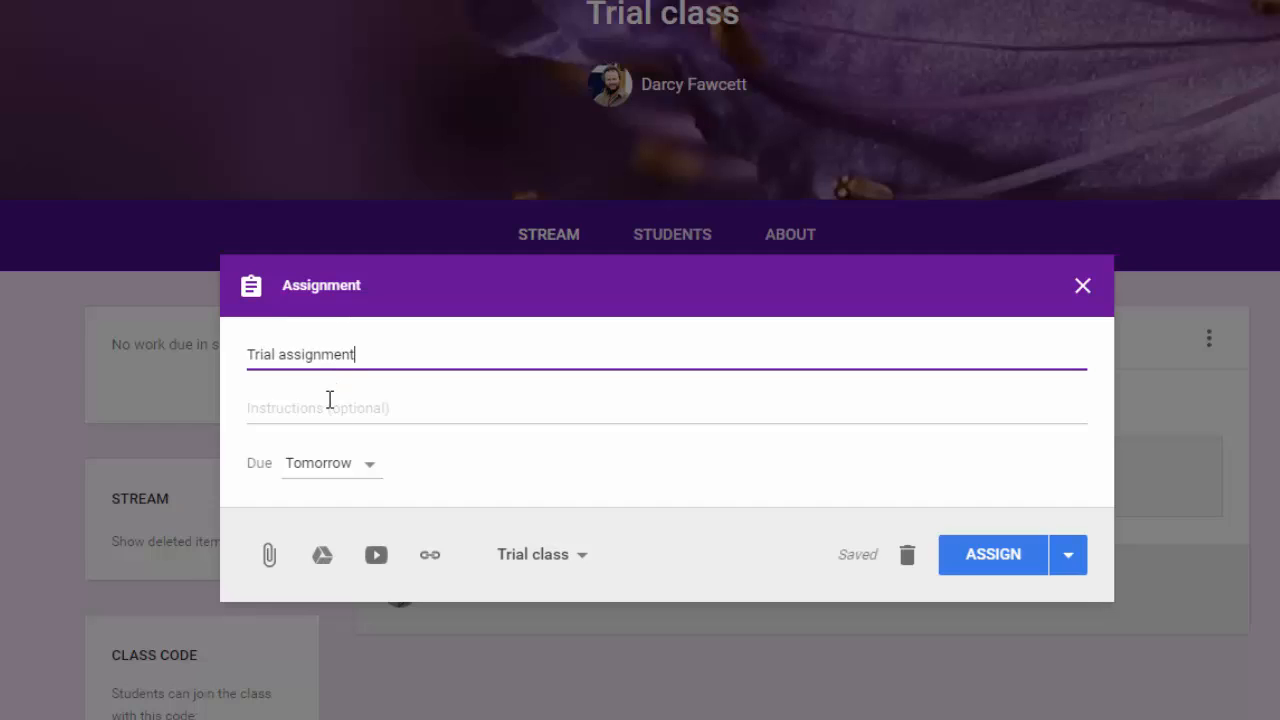
click(330, 400)
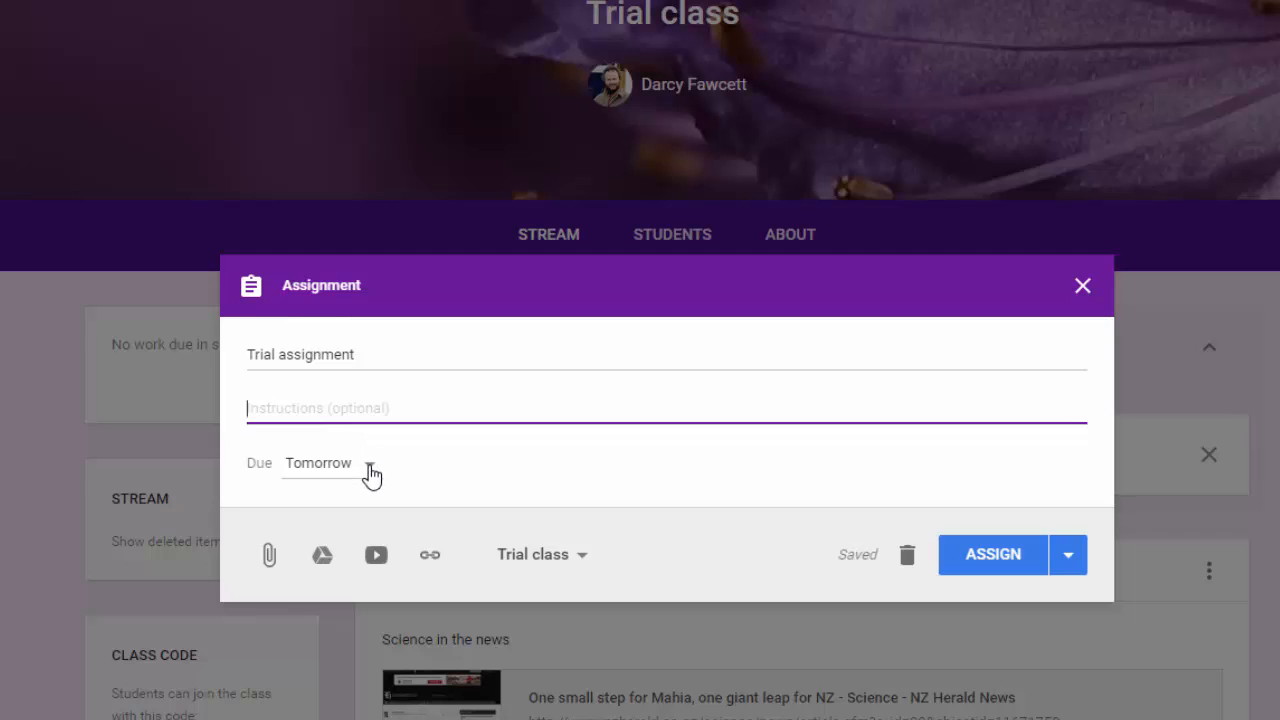
- Add a due time of 12:00 to the assignment, keeping the due date of 13 Jul 2016
click(369, 470)
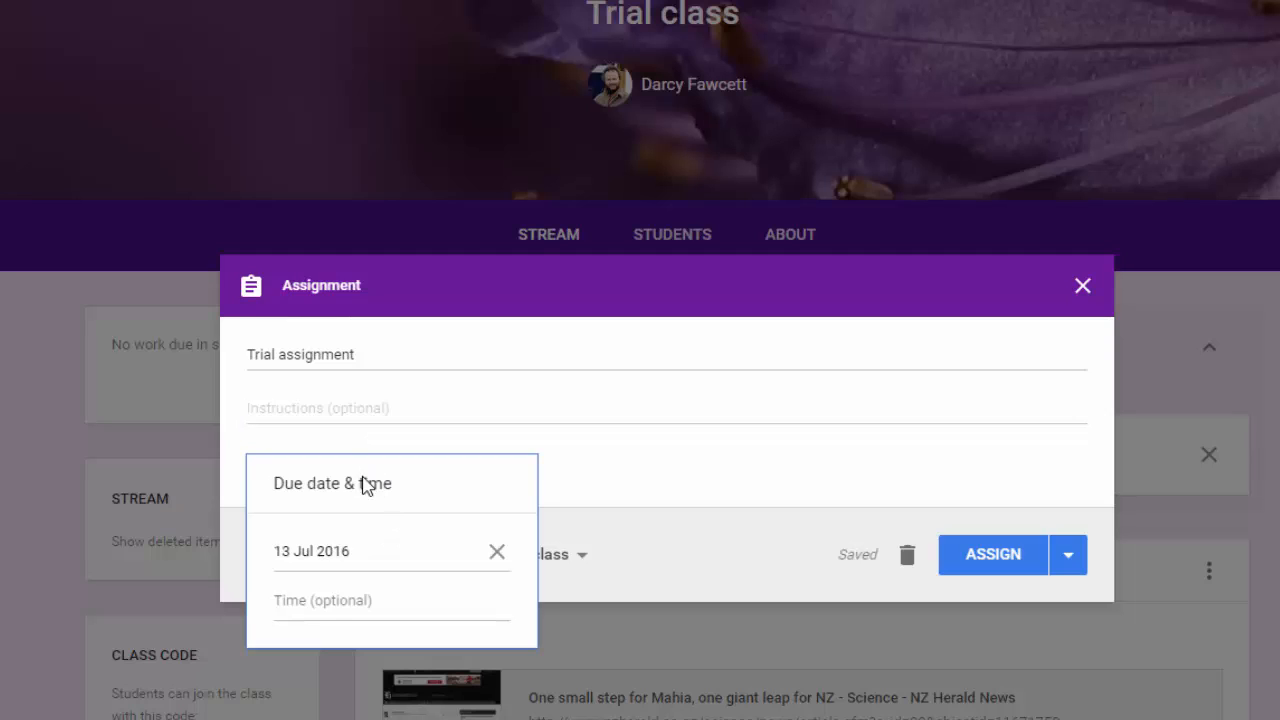
click(323, 607)
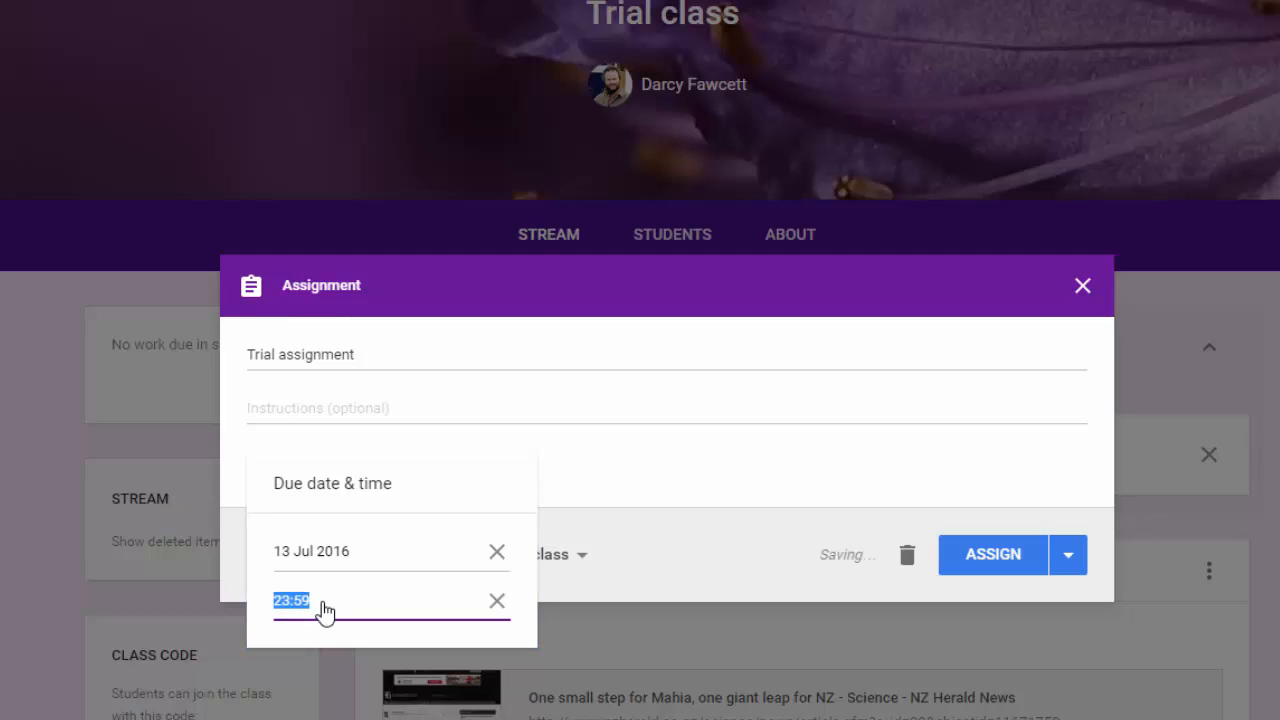
text(12:)
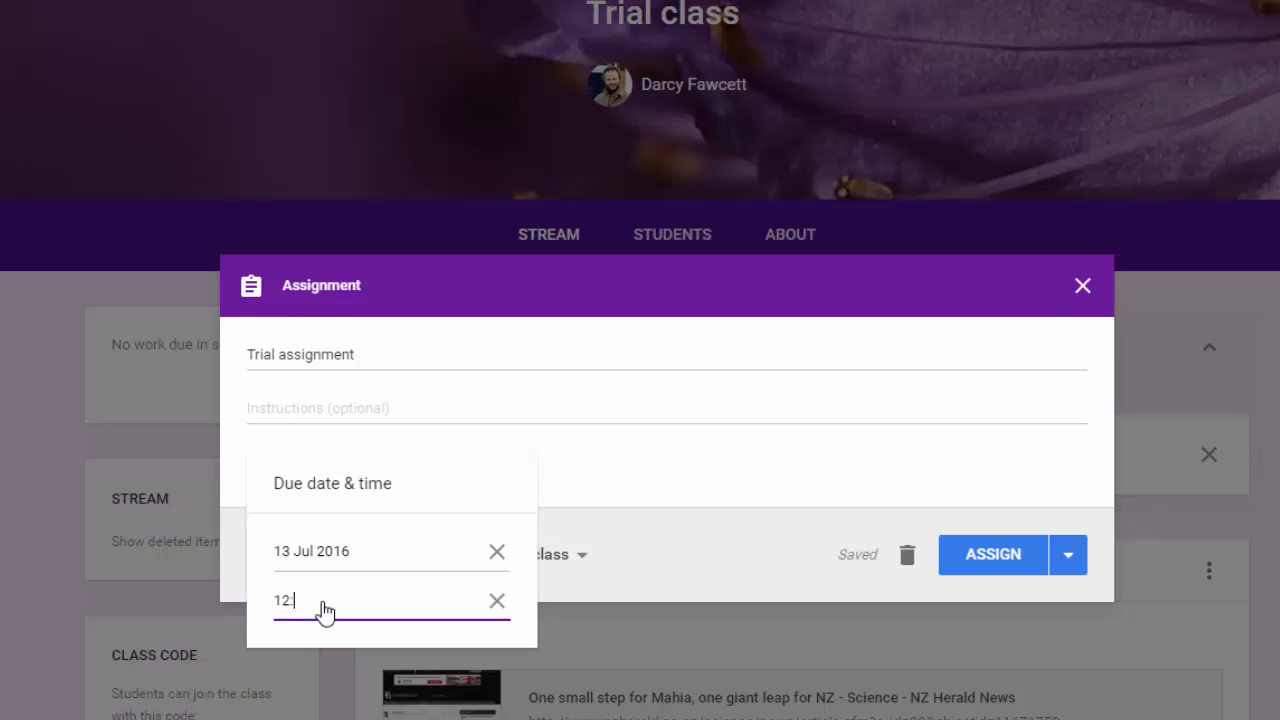
text(00)
click(686, 540)
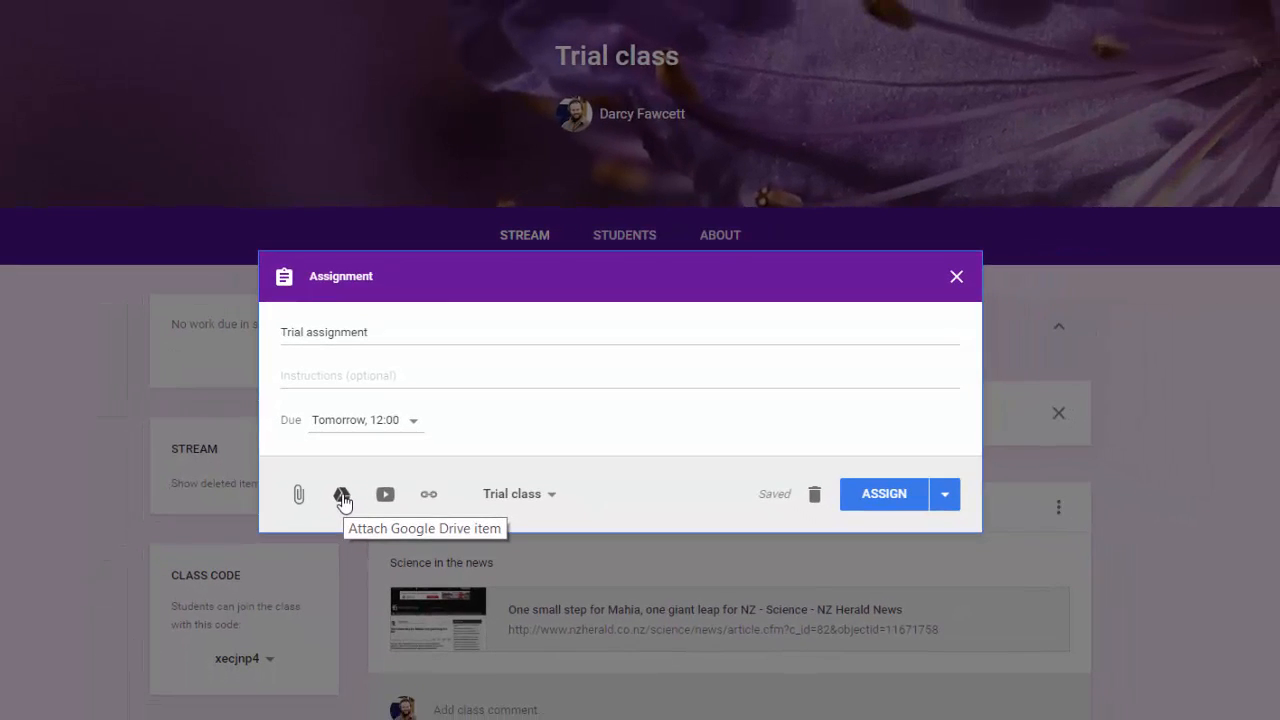
- Attach the recent Google Drive files C1.1 Report and C1.1 data table to the assignment
click(341, 496)
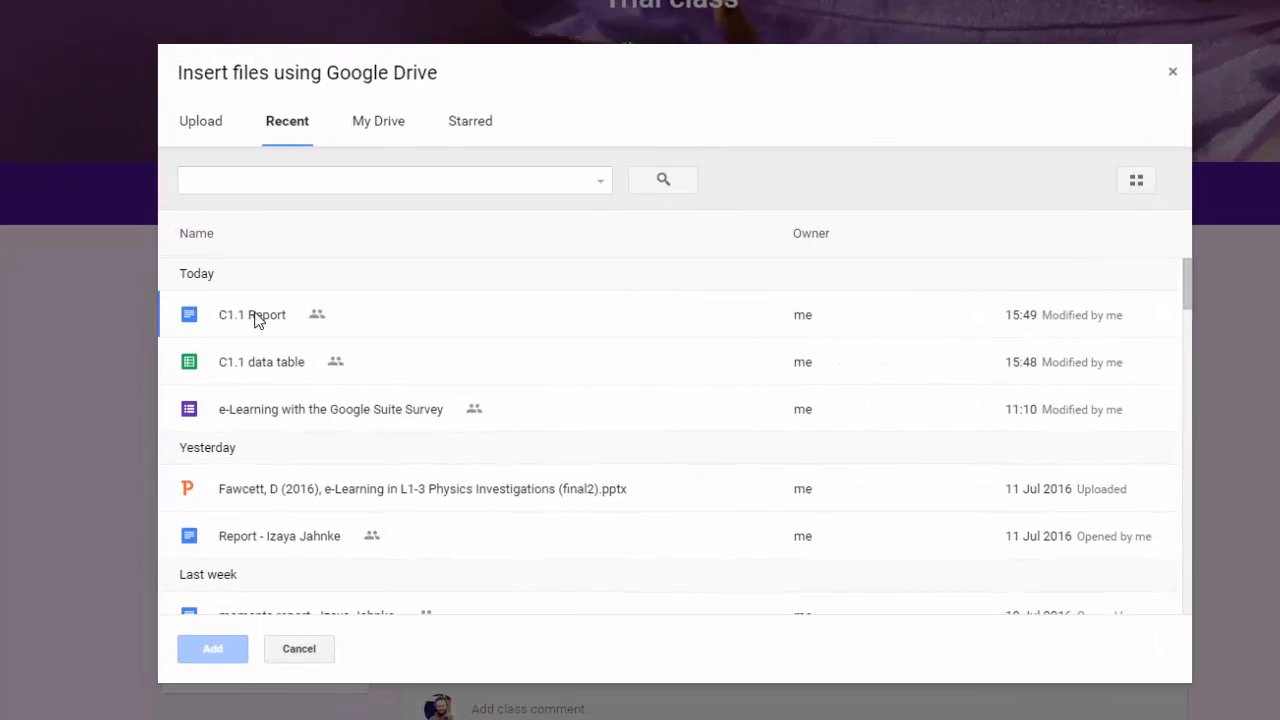
click(255, 318)
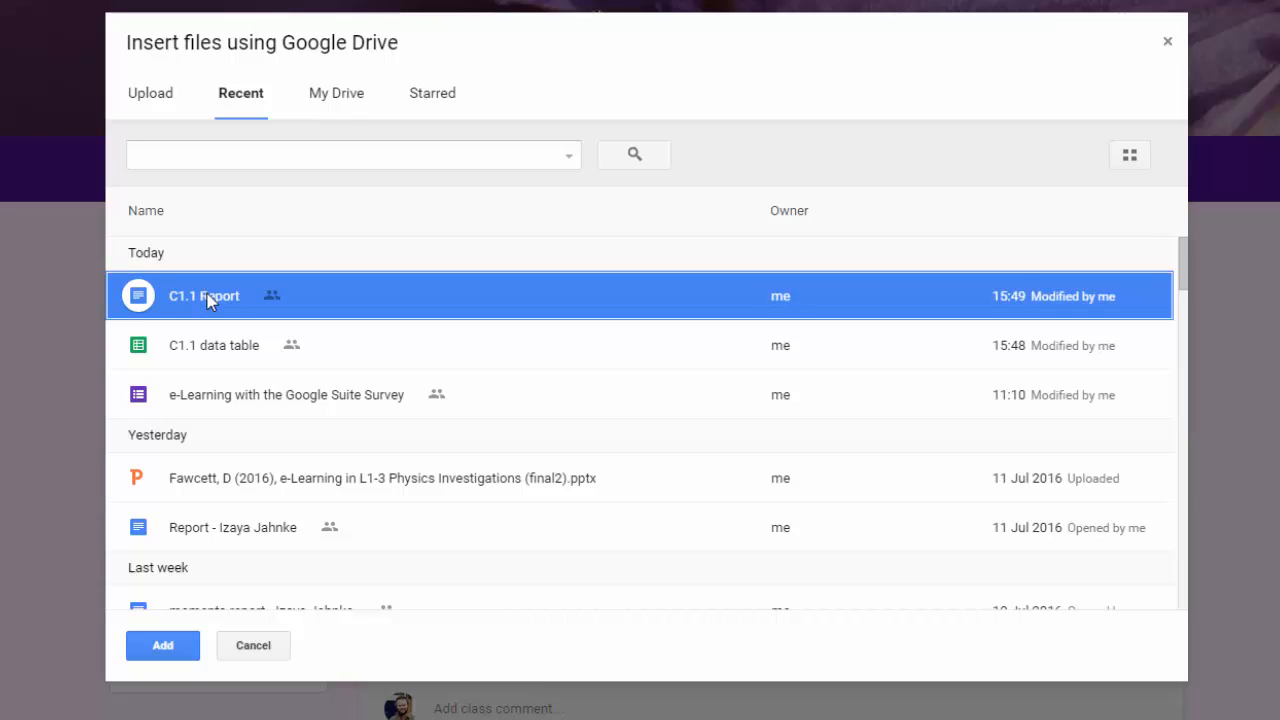
key(shift+Down)
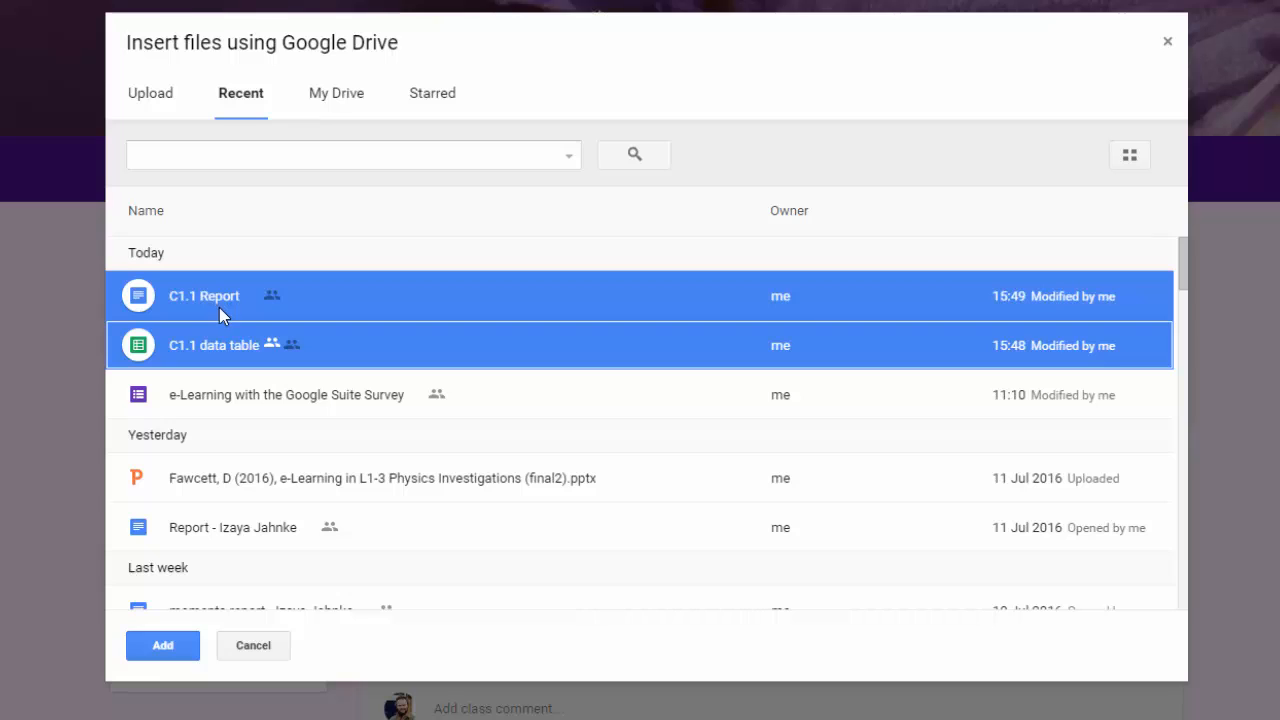
click(172, 650)
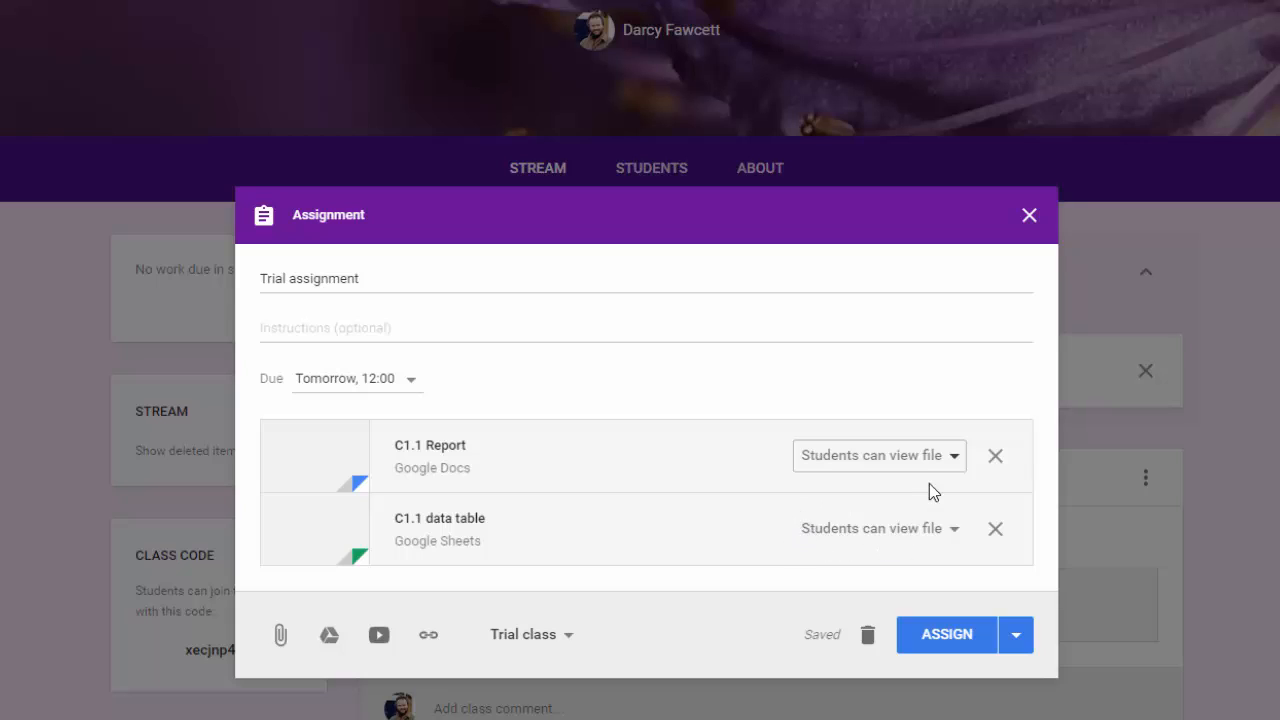
- Set both attached files to make a copy for each student, and assign the work to Trial class
click(955, 458)
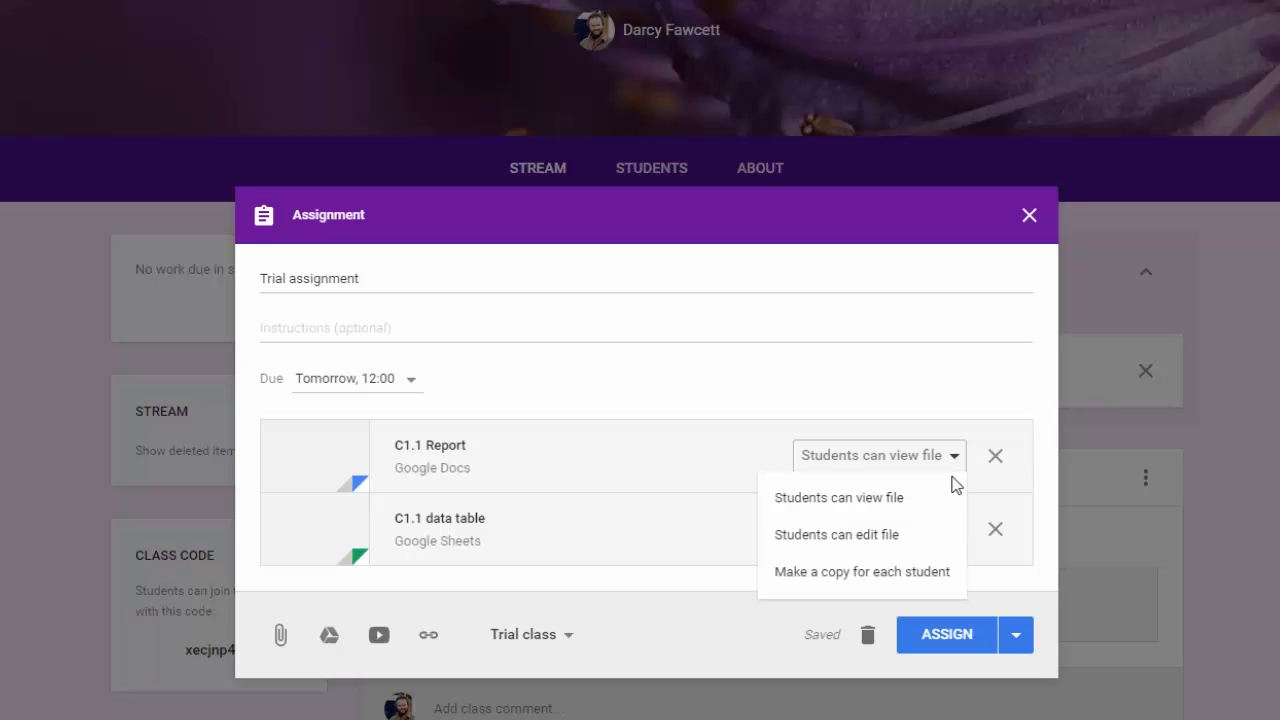
click(945, 537)
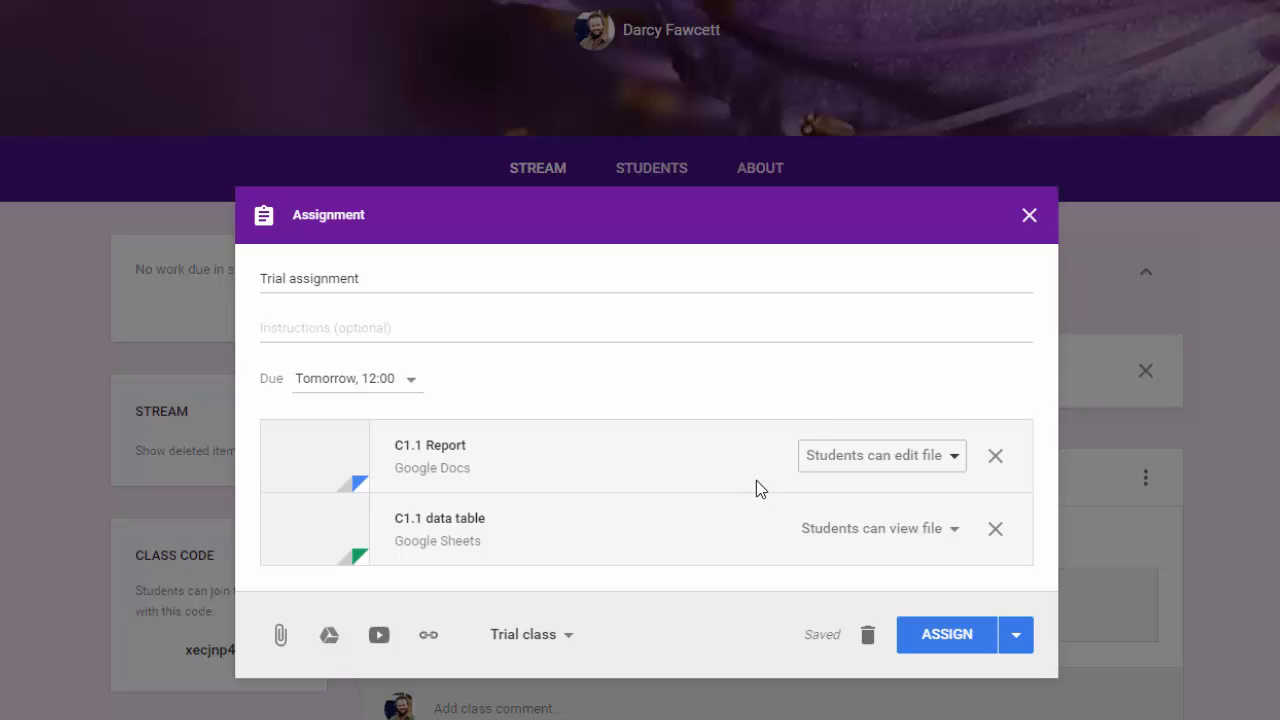
click(959, 463)
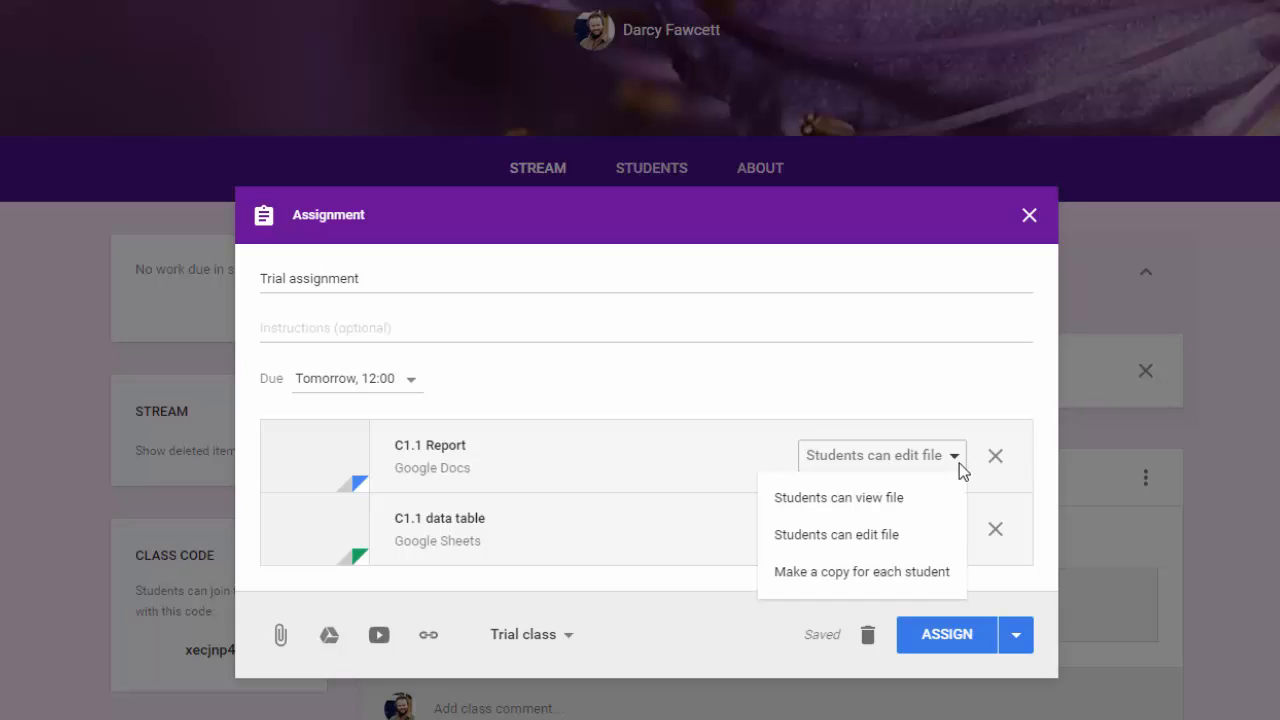
click(944, 571)
click(951, 538)
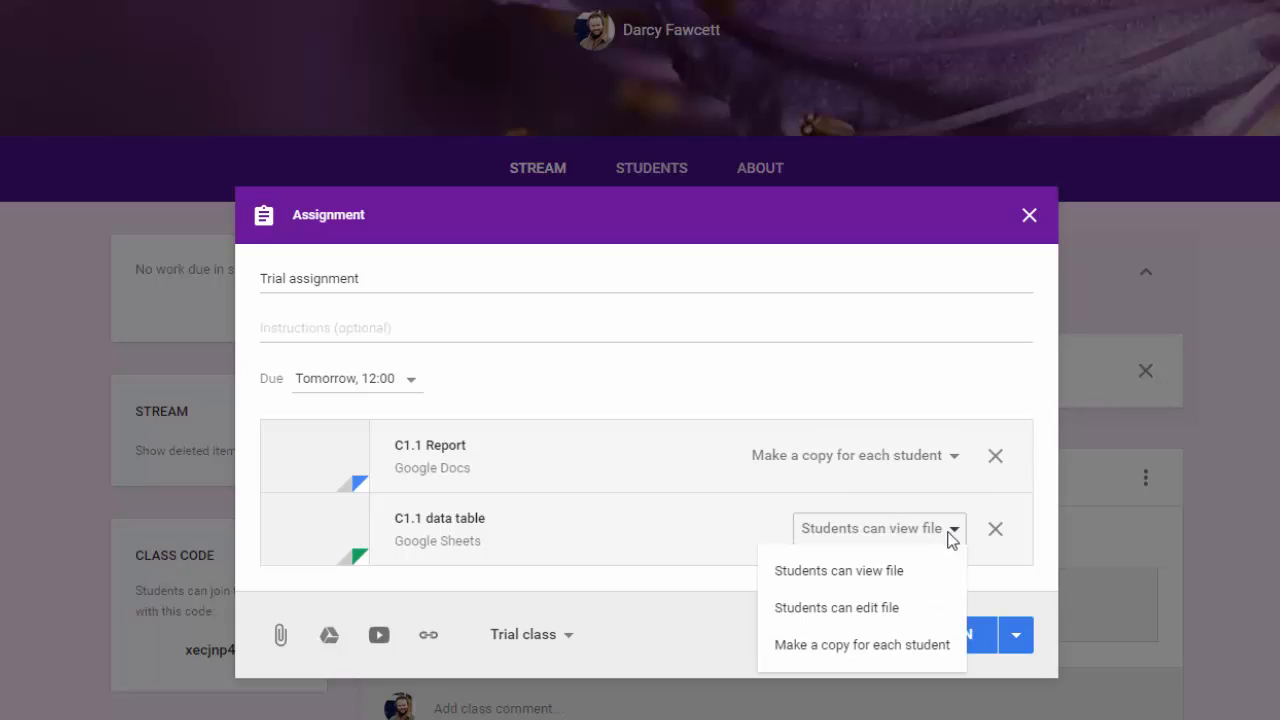
click(913, 645)
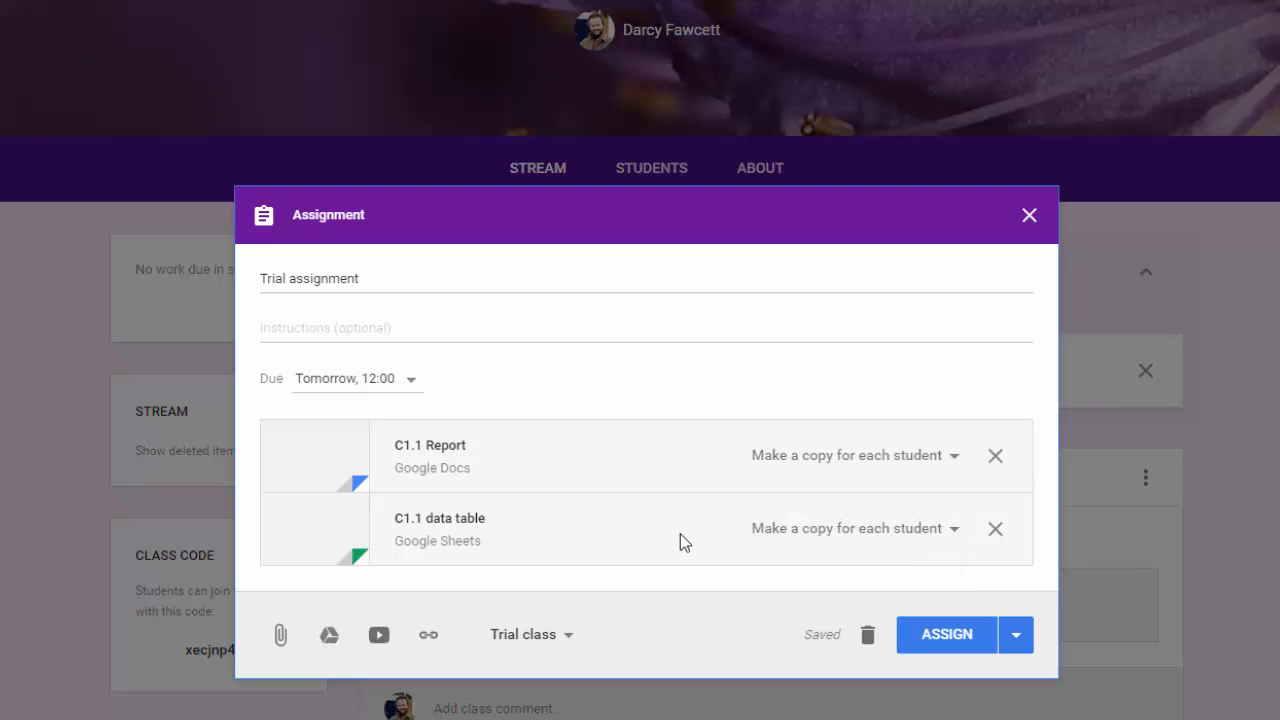
click(937, 645)
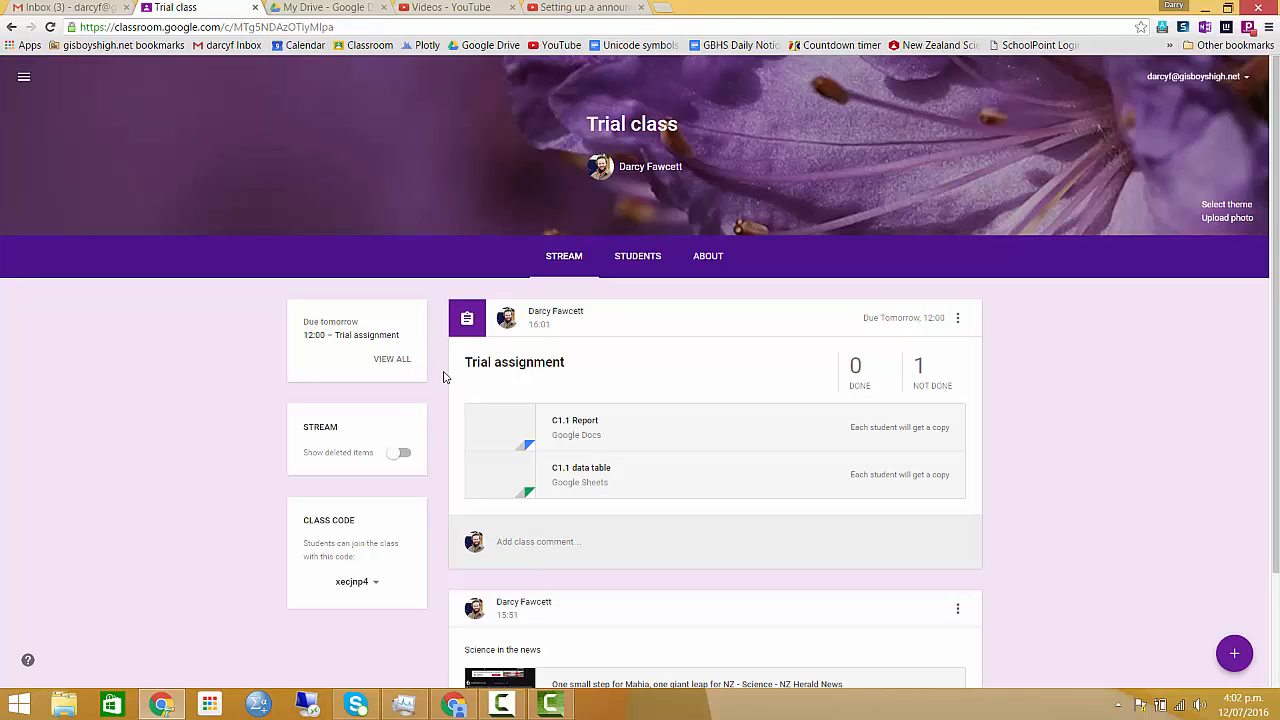
- Switch to the student account's browser window, refresh the Trial class stream and open the Trial assignment
drag(445, 388, 481, 490)
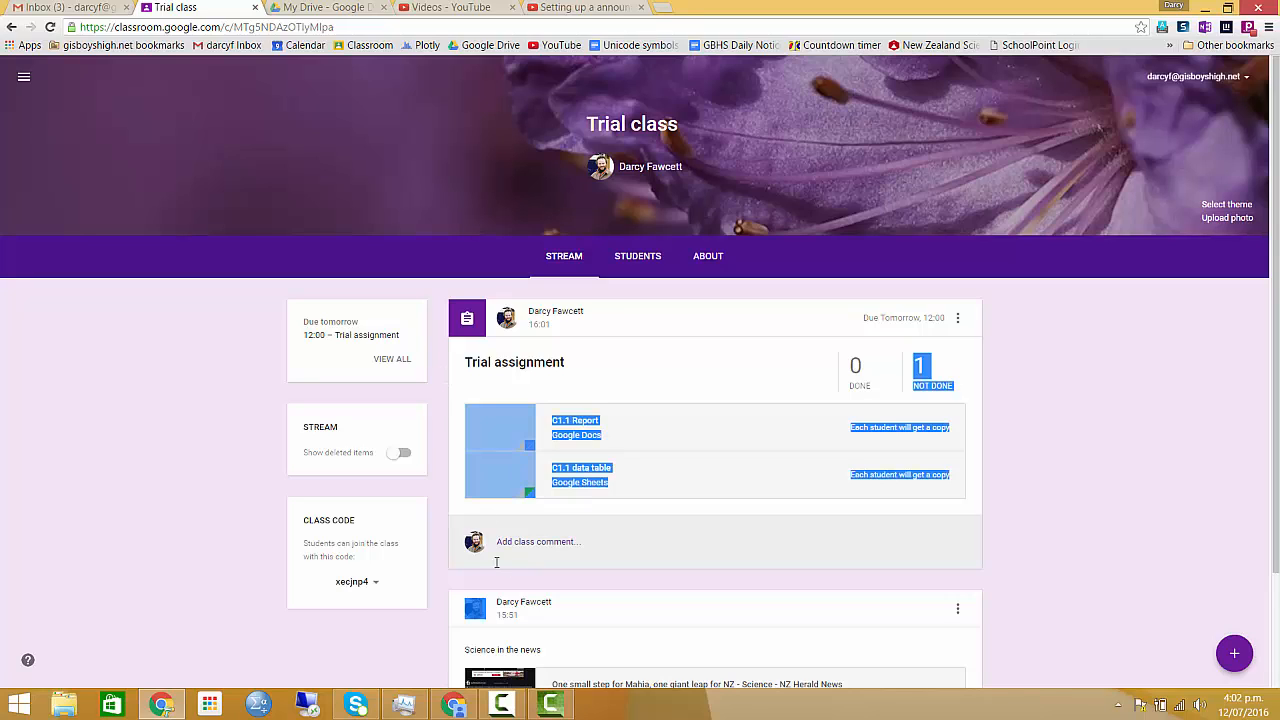
click(455, 706)
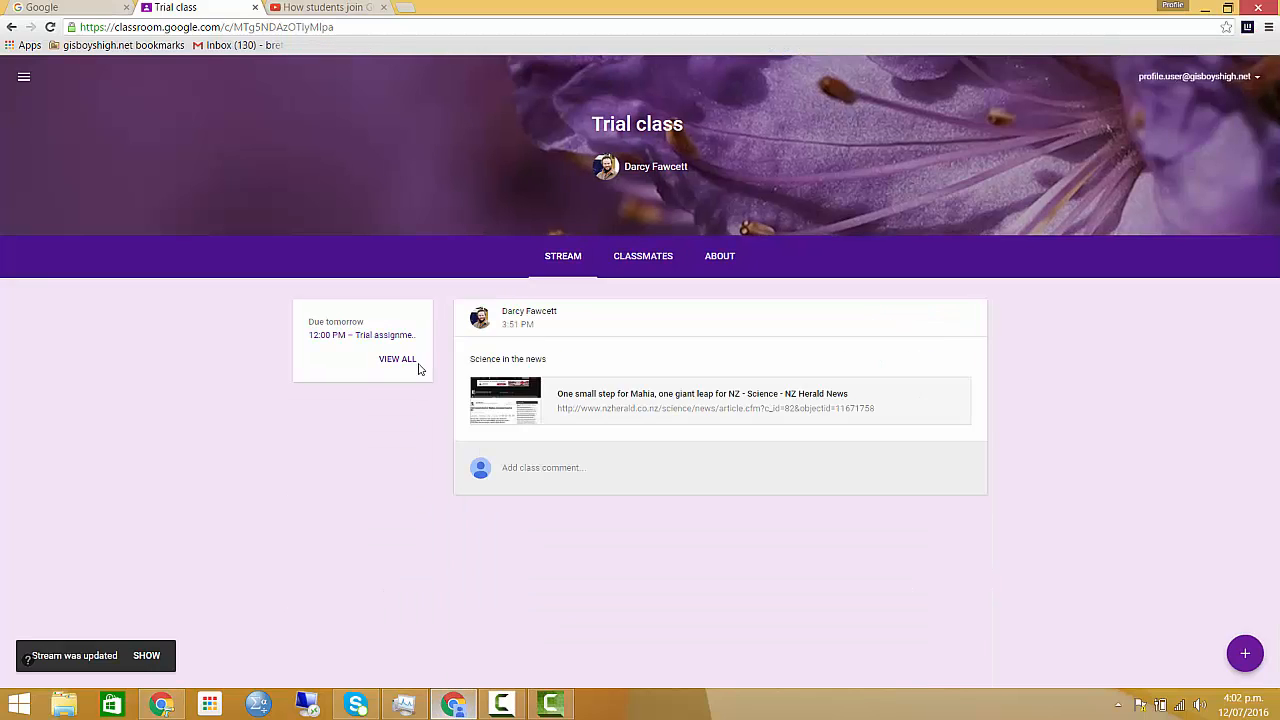
click(51, 27)
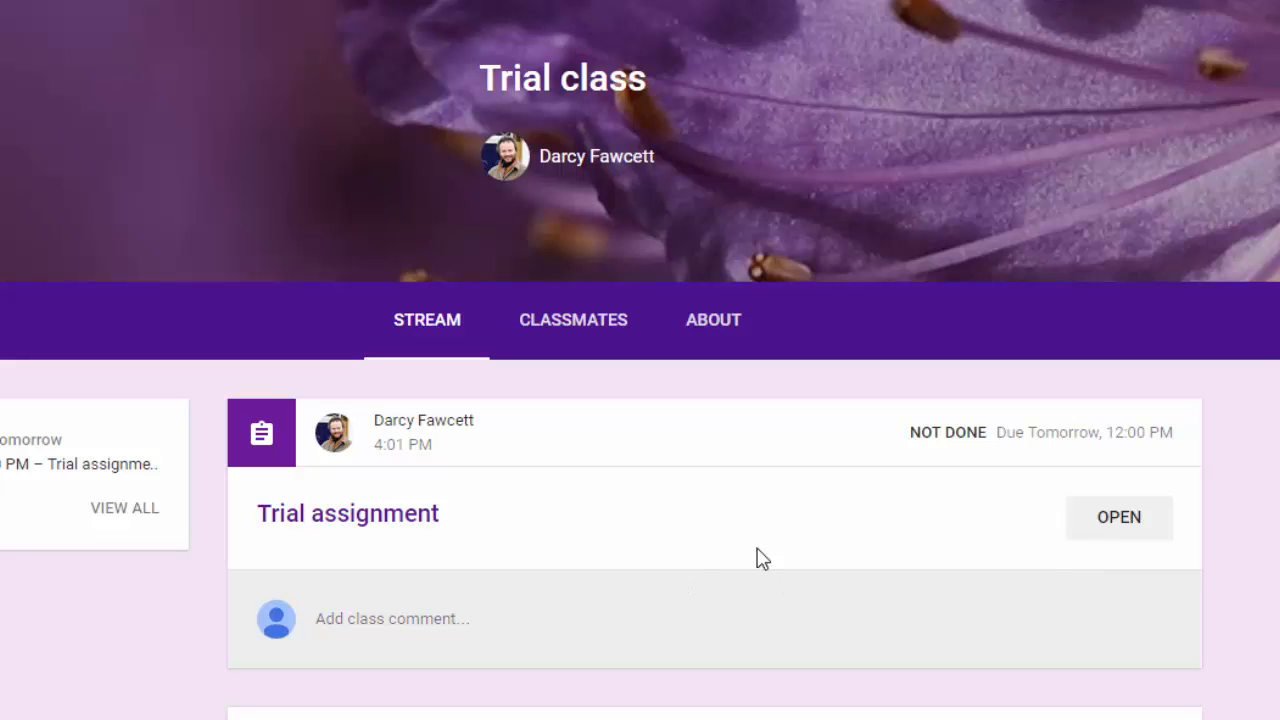
click(1122, 528)
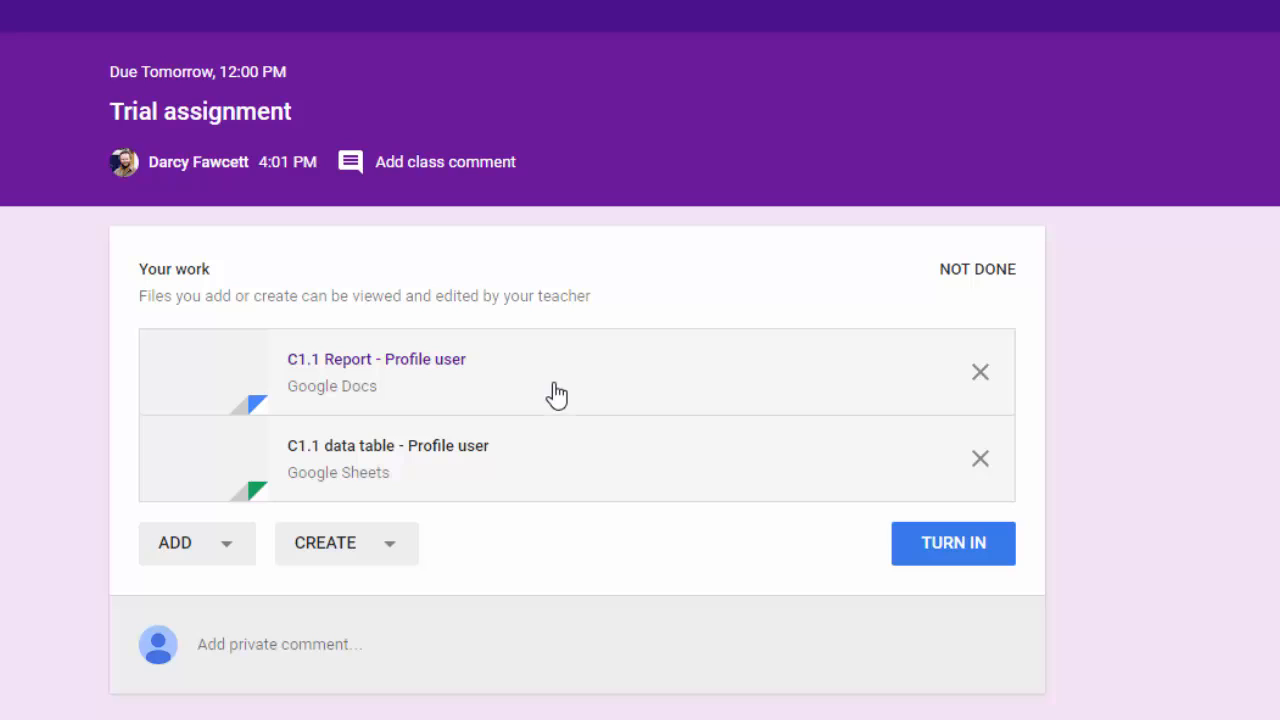
- Open the student's copy of the C1.1 Report document and enlarge the browser zoom to 110%
click(228, 393)
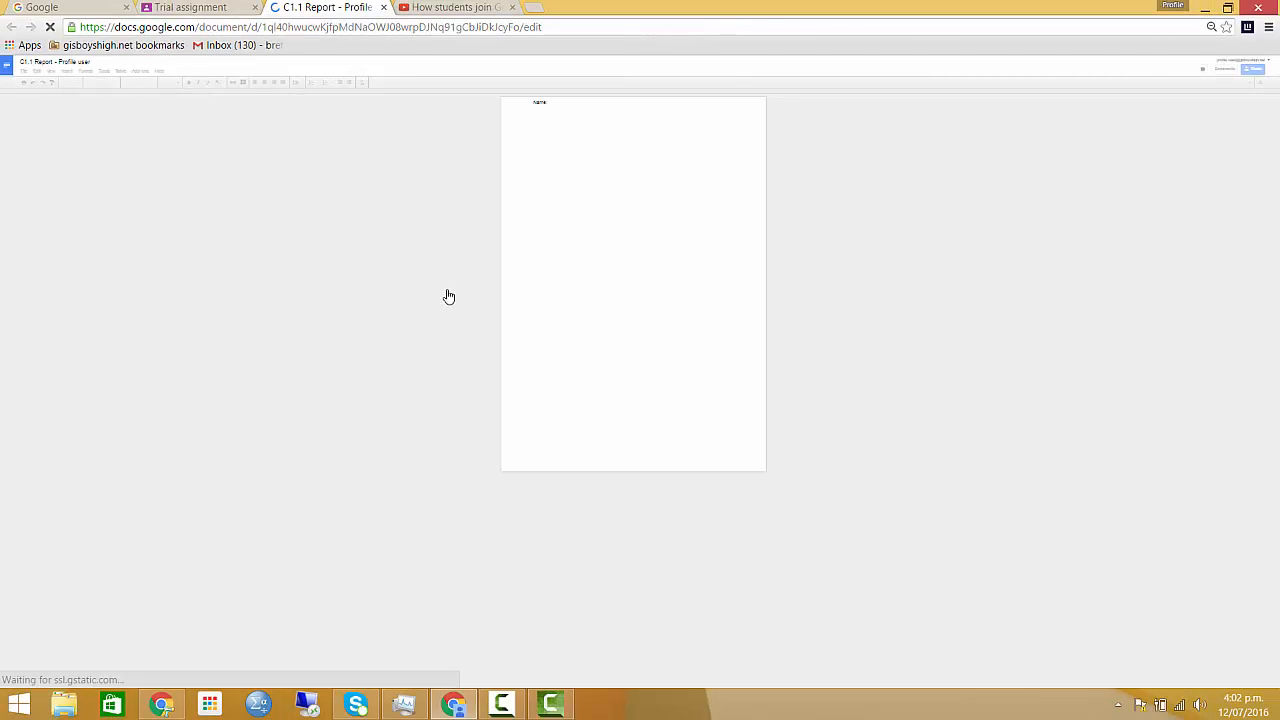
click(1268, 30)
click(1227, 171)
click(1227, 171)
click(1227, 171)
click(1227, 171)
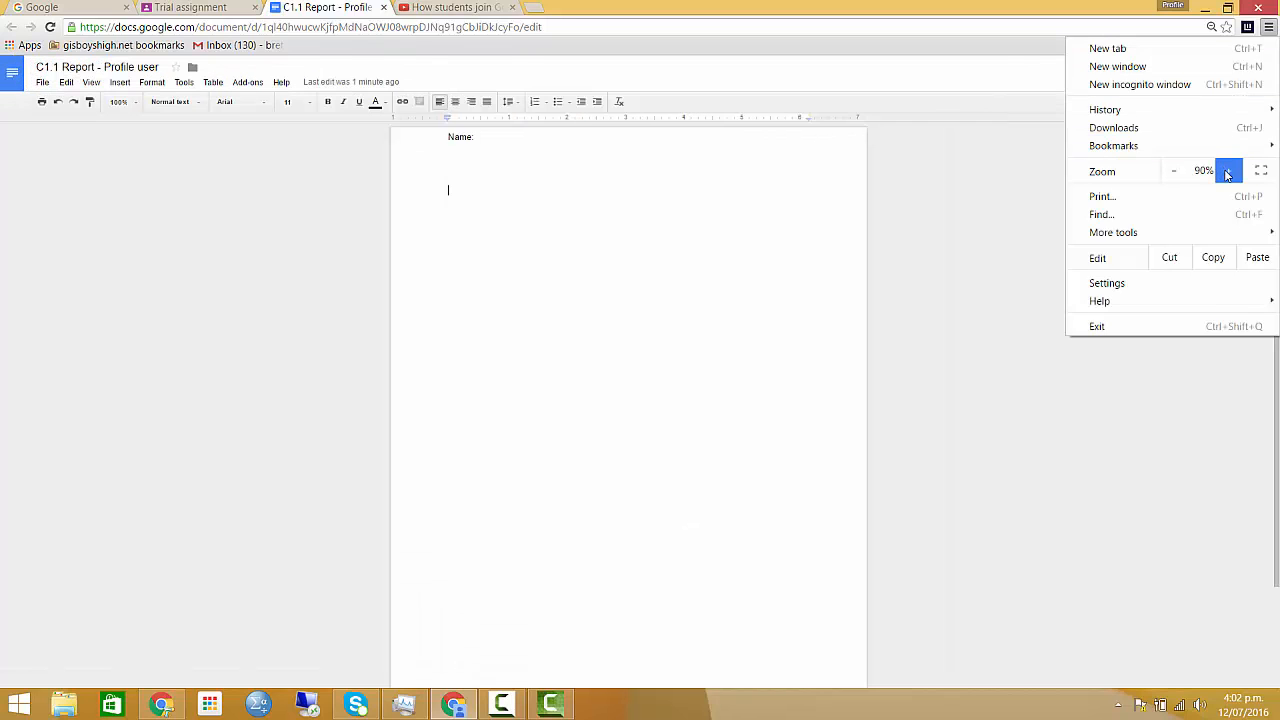
click(1227, 171)
click(1227, 171)
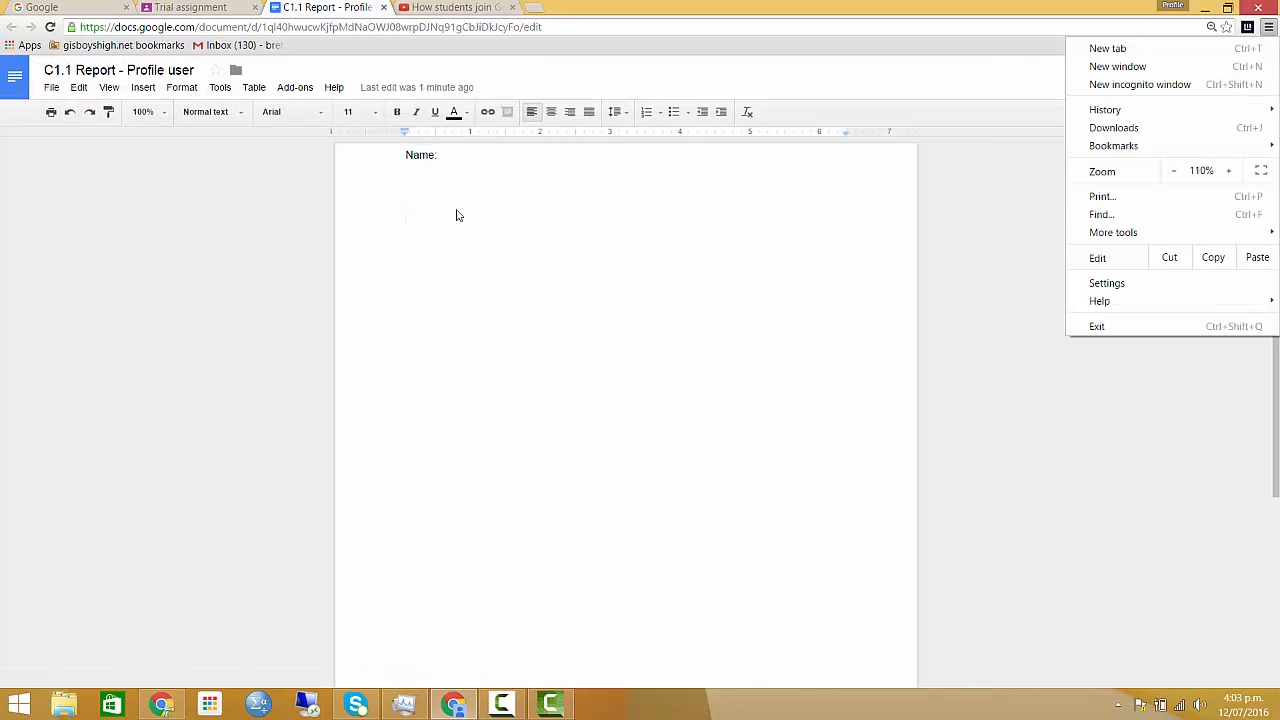
- Write "The quick brown fox dfhsdklfhasdklfhasdklj" in the report, a few lines below the Name line
click(430, 227)
double_click(431, 222)
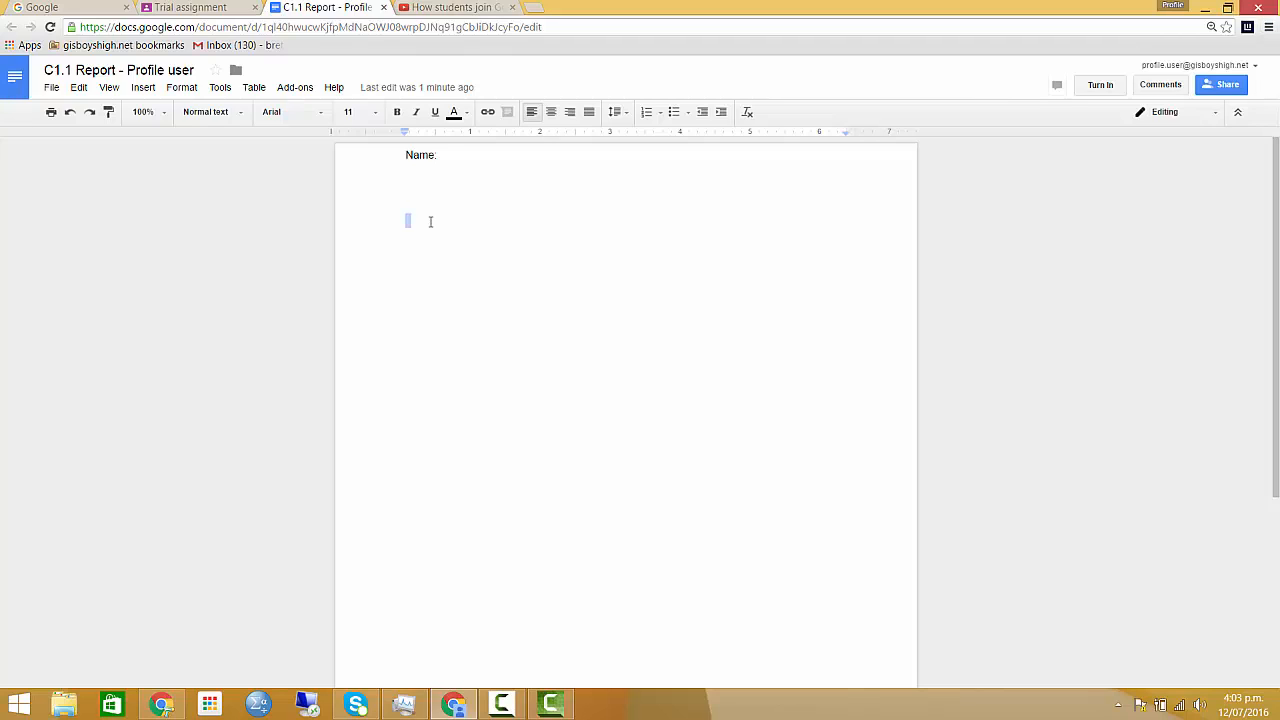
text(The quick br)
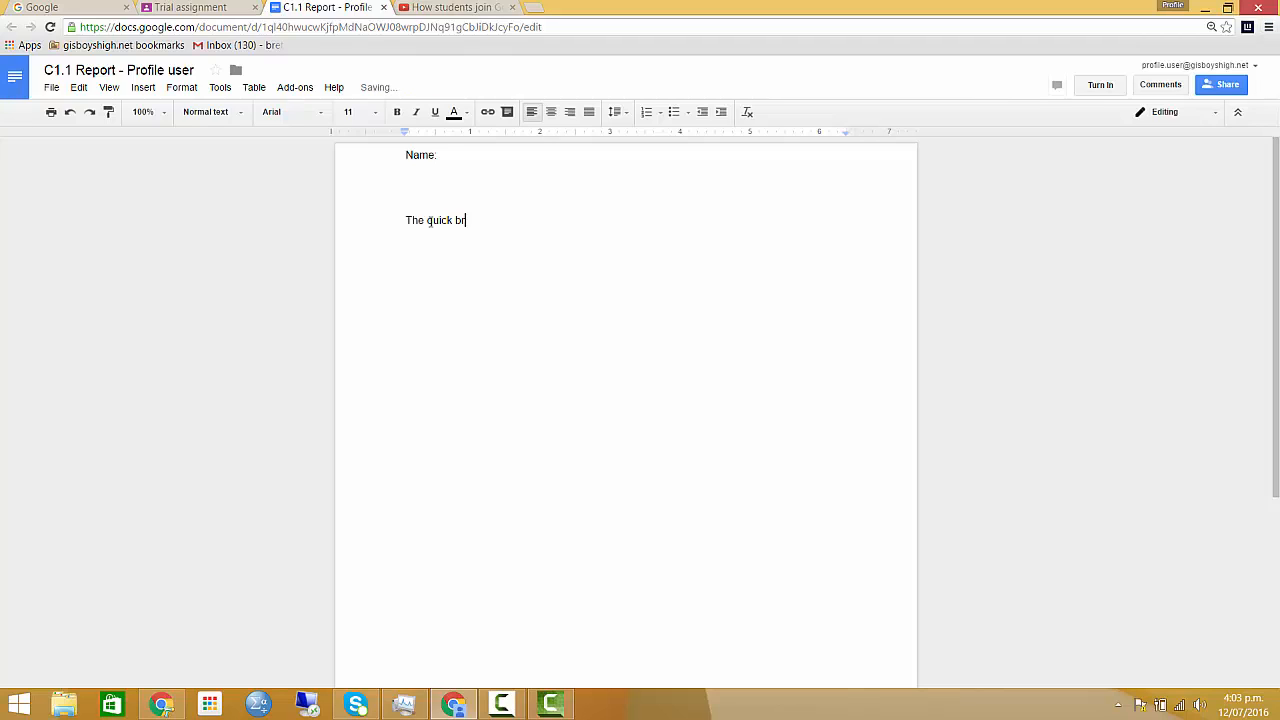
text(own fox)
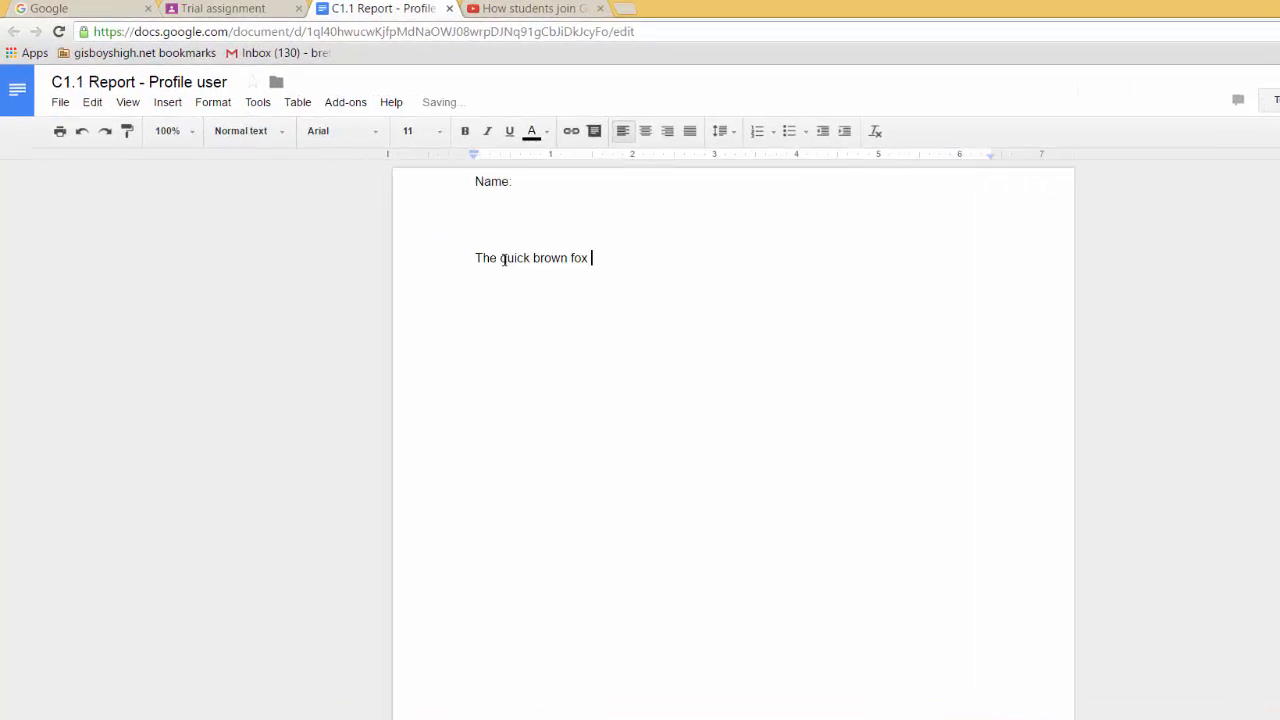
text( dfhsdklfhasdklfhasdklj)
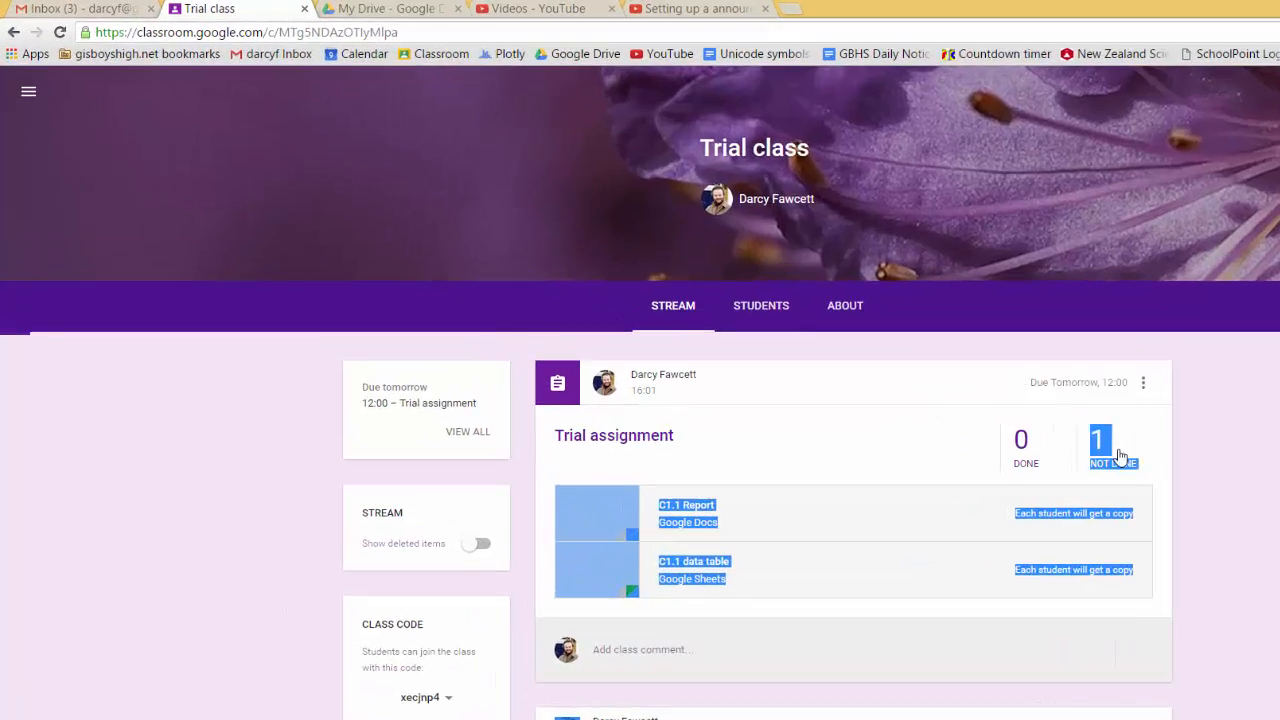
- From the teacher's Trial class stream, open the student's C1.1 Report among the not-done submissions of the Trial assignment
click(928, 372)
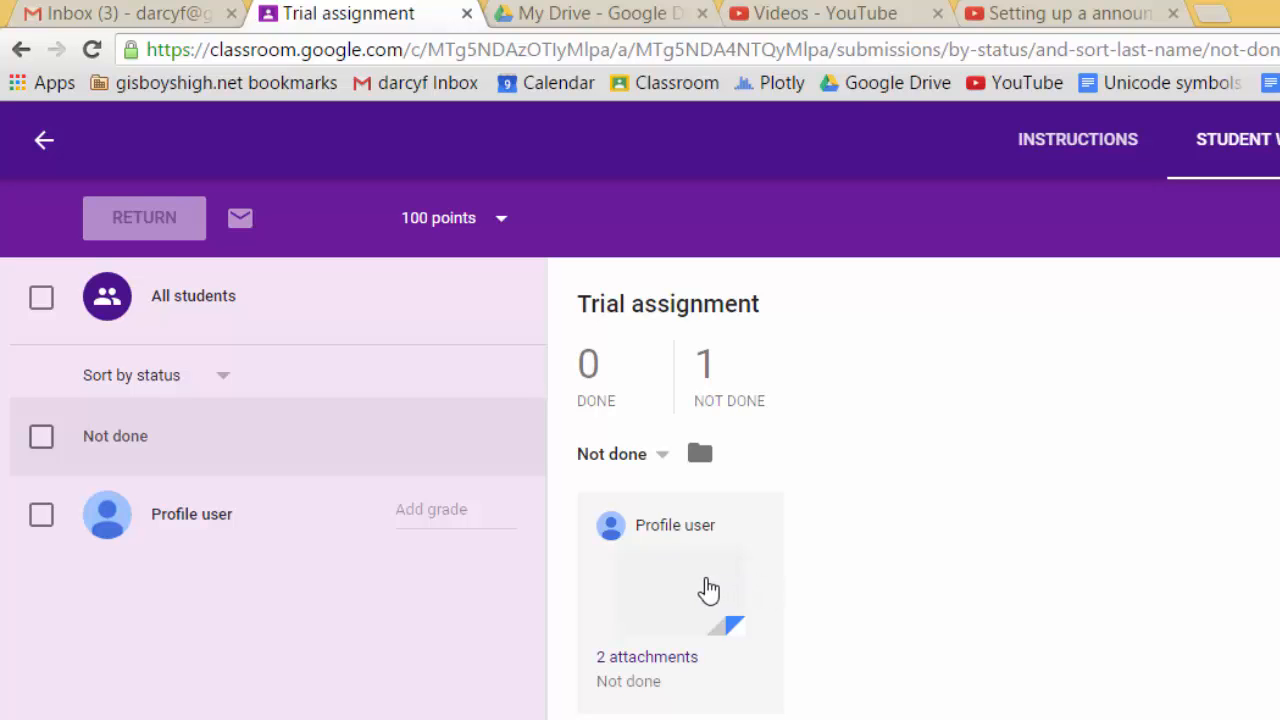
click(703, 589)
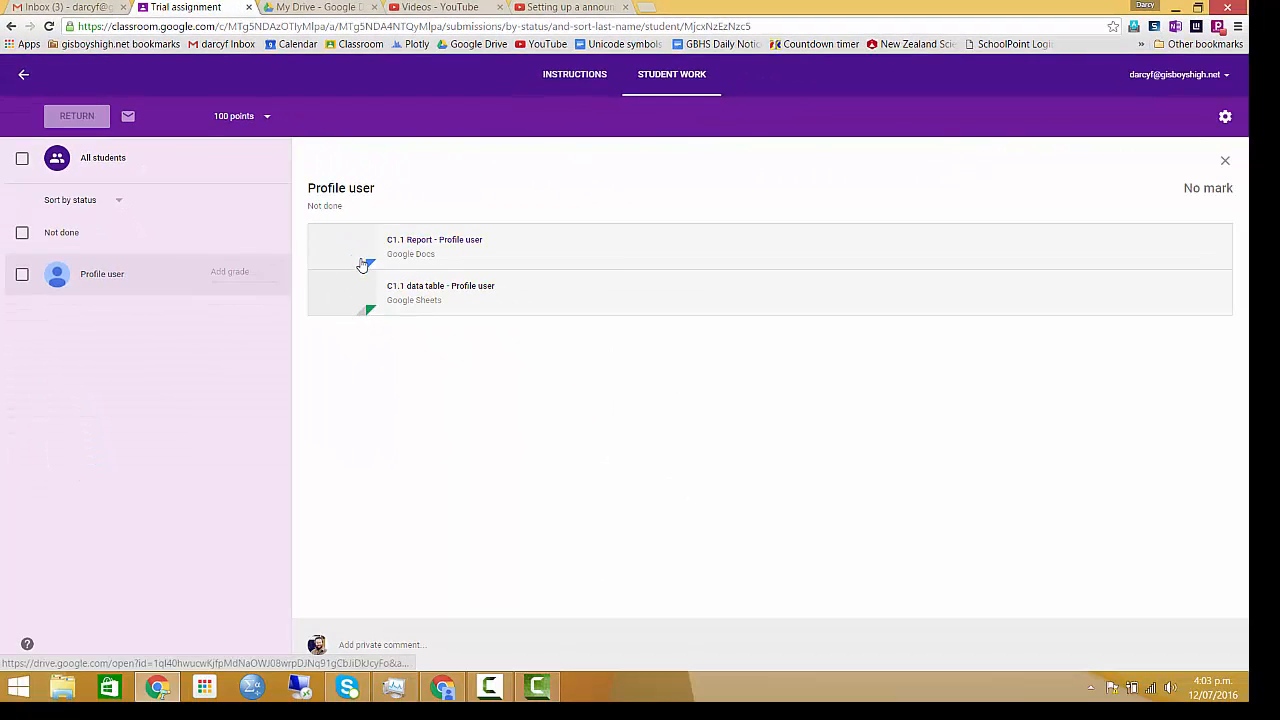
click(360, 256)
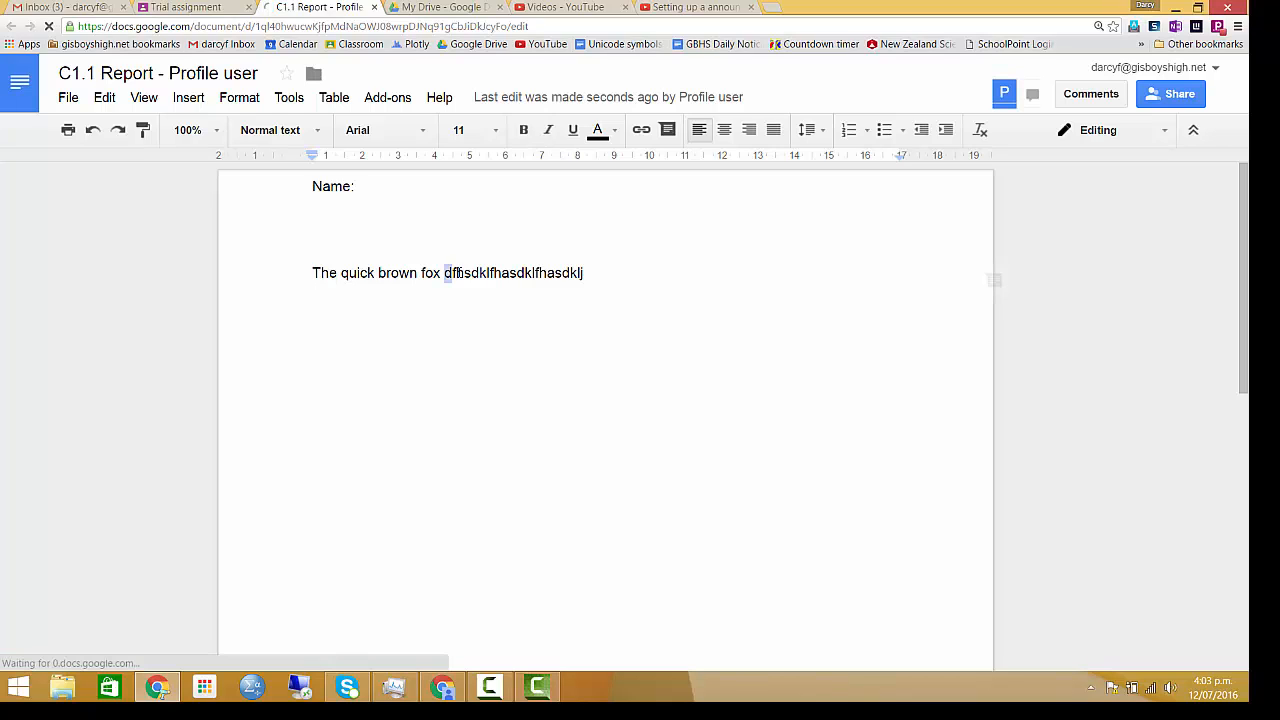
- Post the comment "Try to check your spelling" on the word "dfhsdklfhasdklfhasdklj" in the student's C1.1 Report
drag(446, 272, 589, 273)
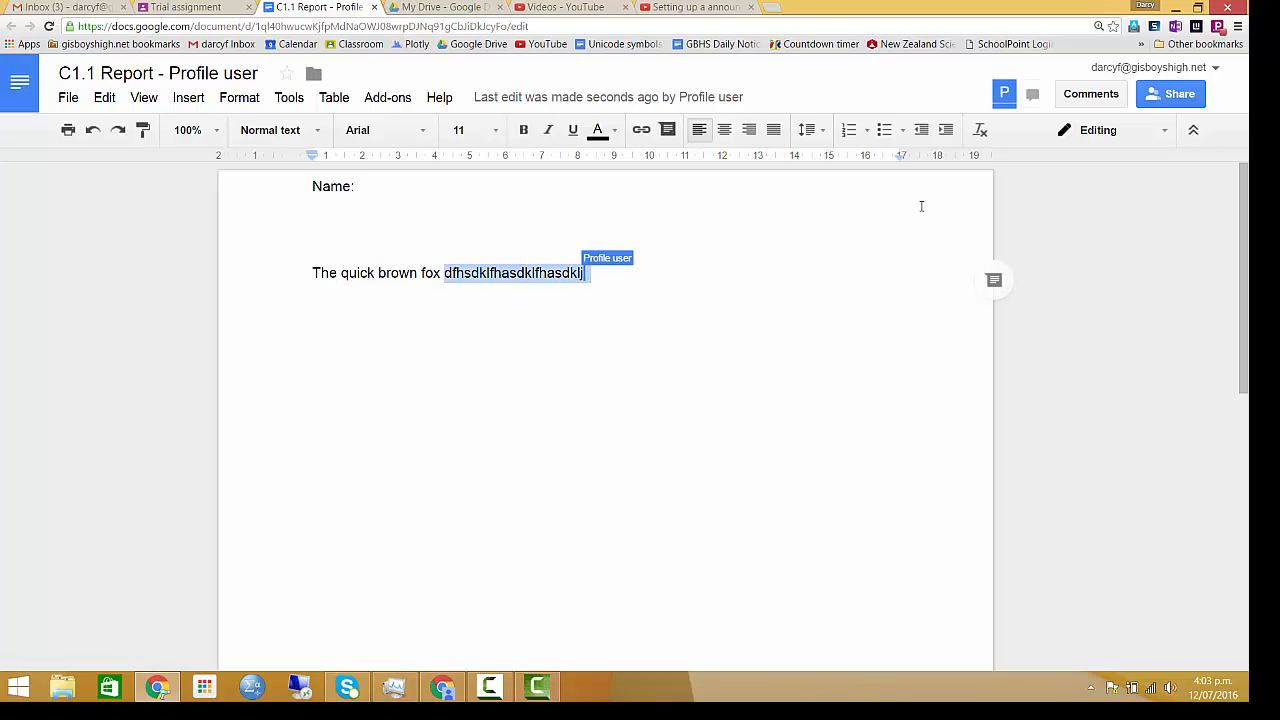
click(1097, 97)
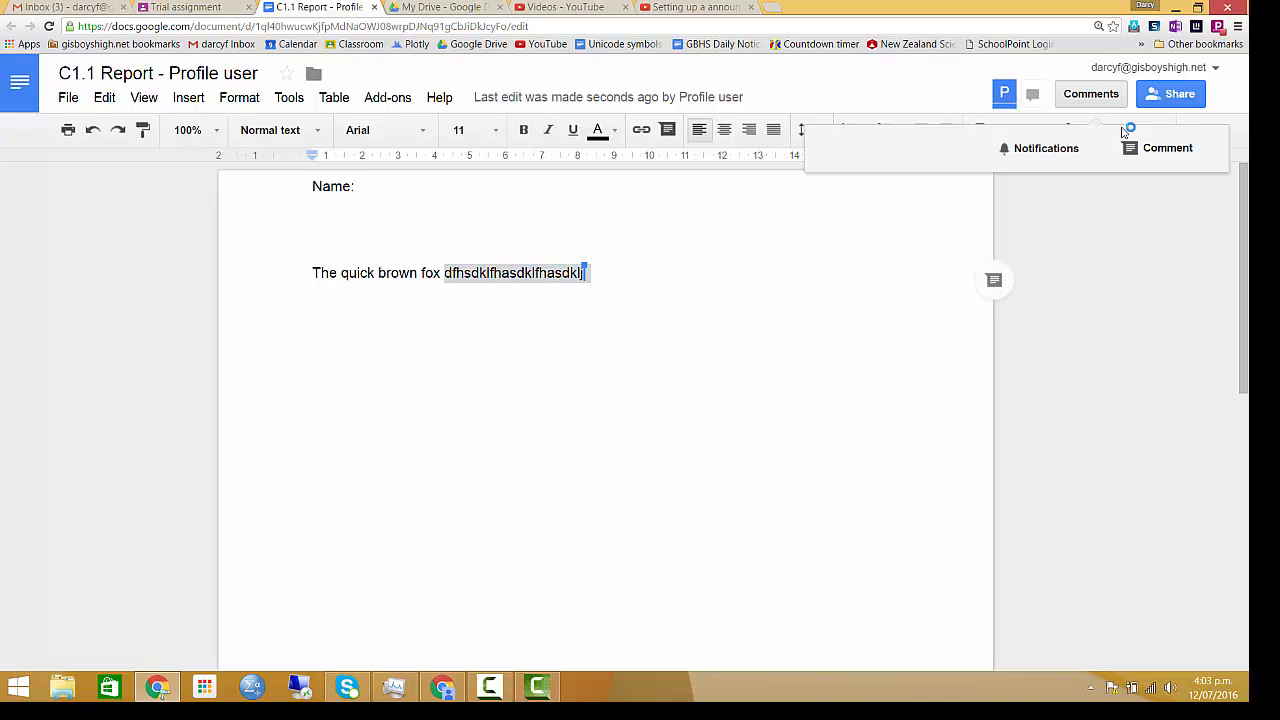
click(1150, 150)
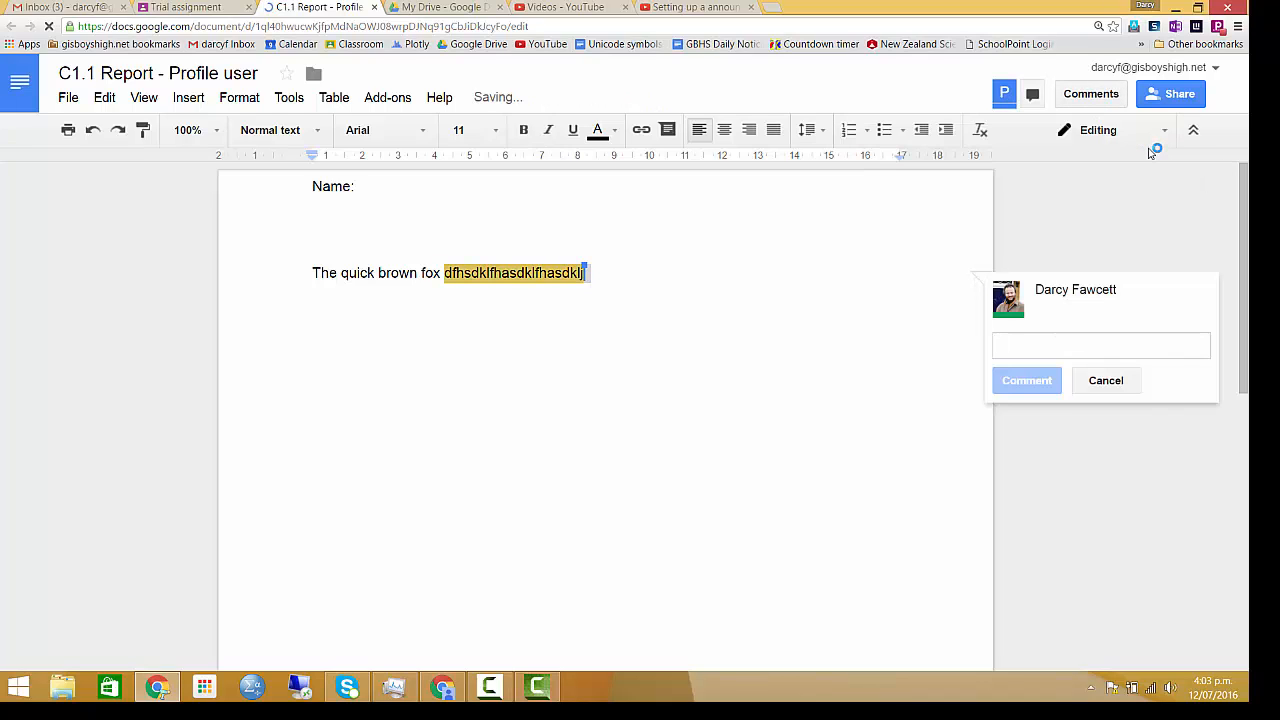
text(Try)
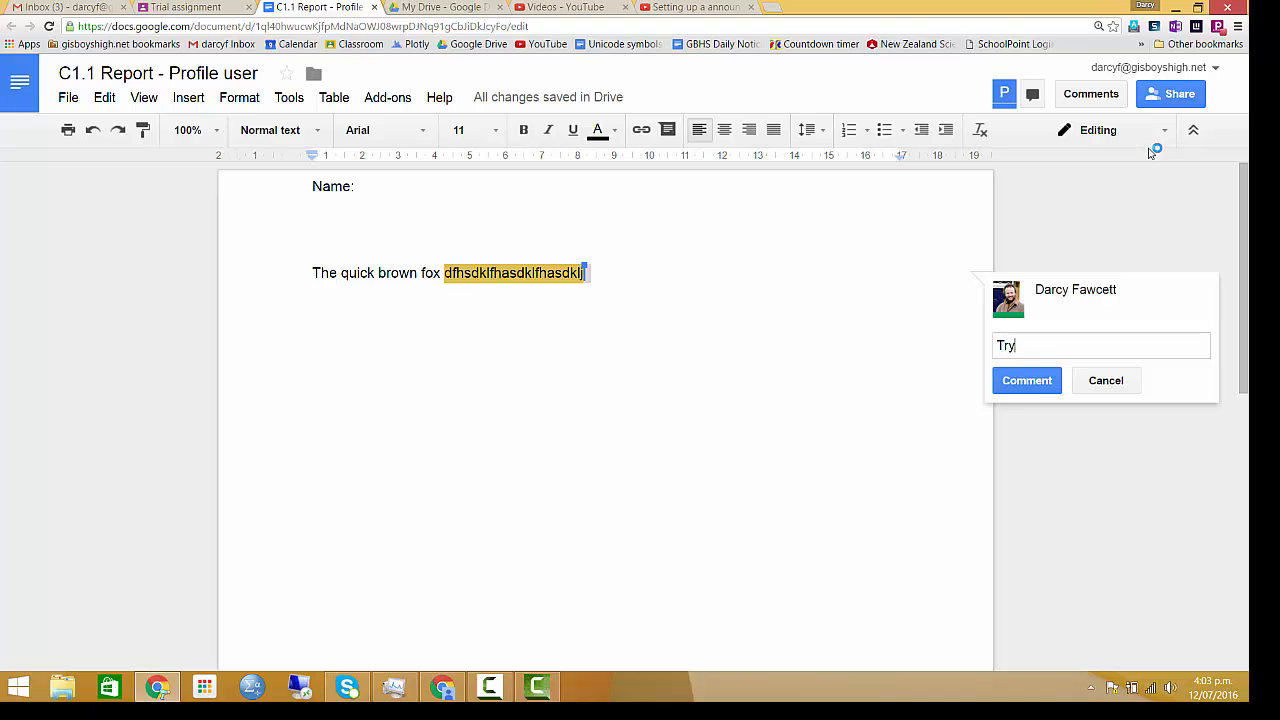
text( to check your spe)
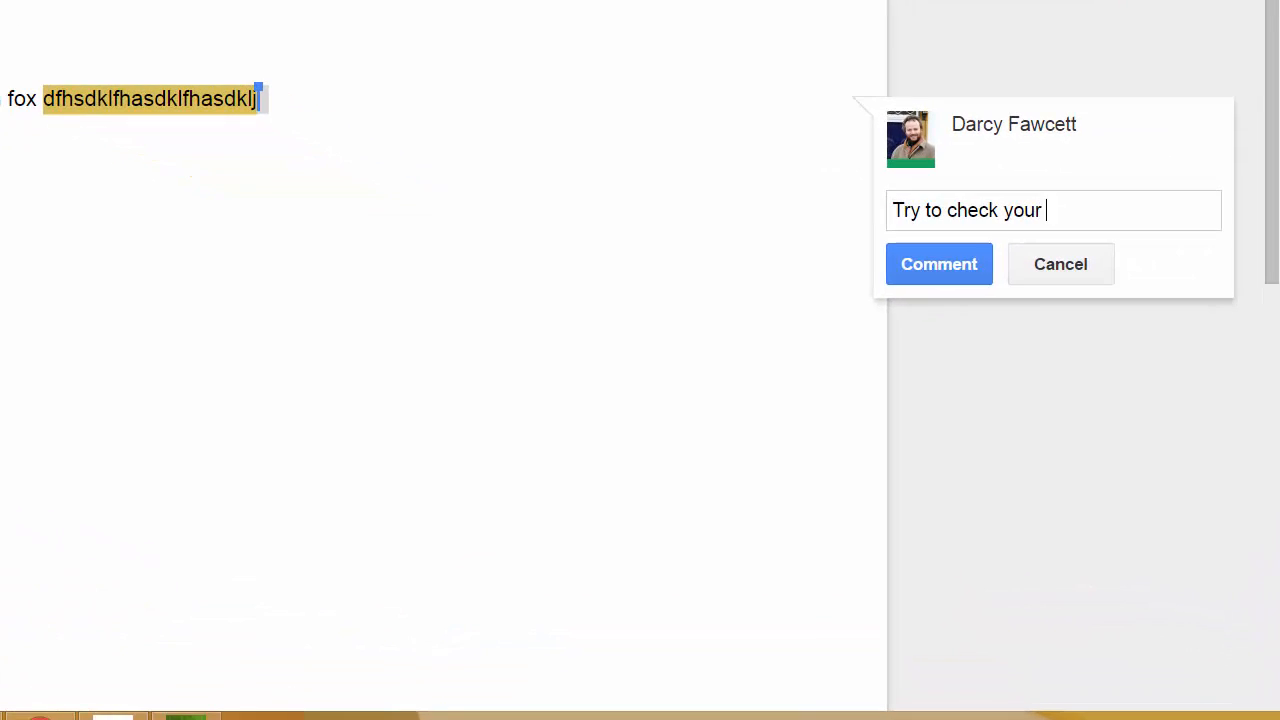
text(lling)
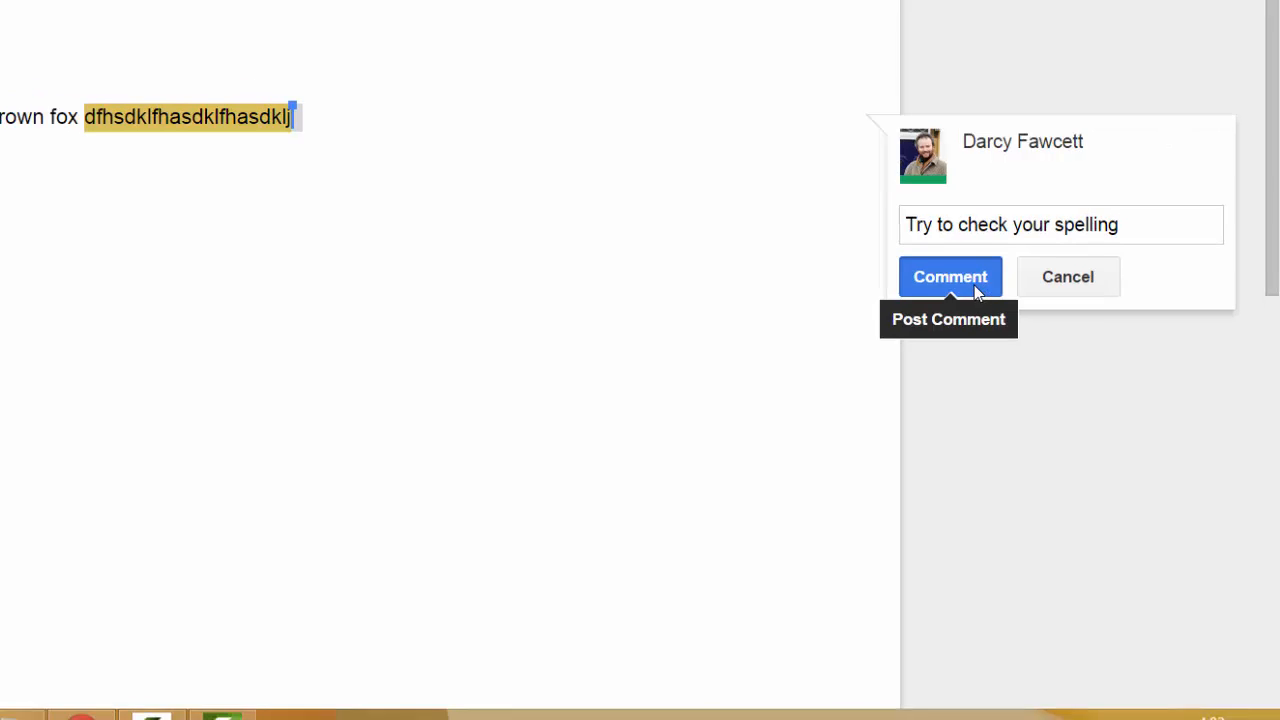
click(974, 285)
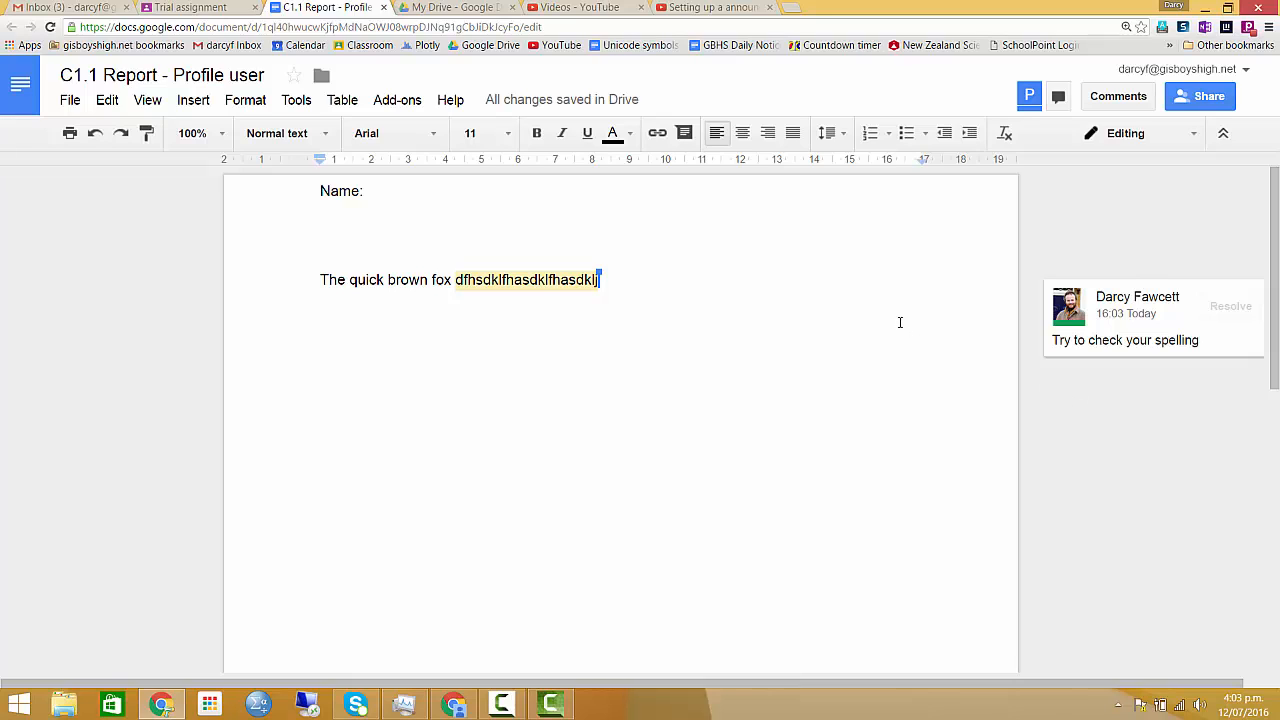
- Switch to the student account's browser window and turn in the Trial assignment with its two attachments
click(456, 704)
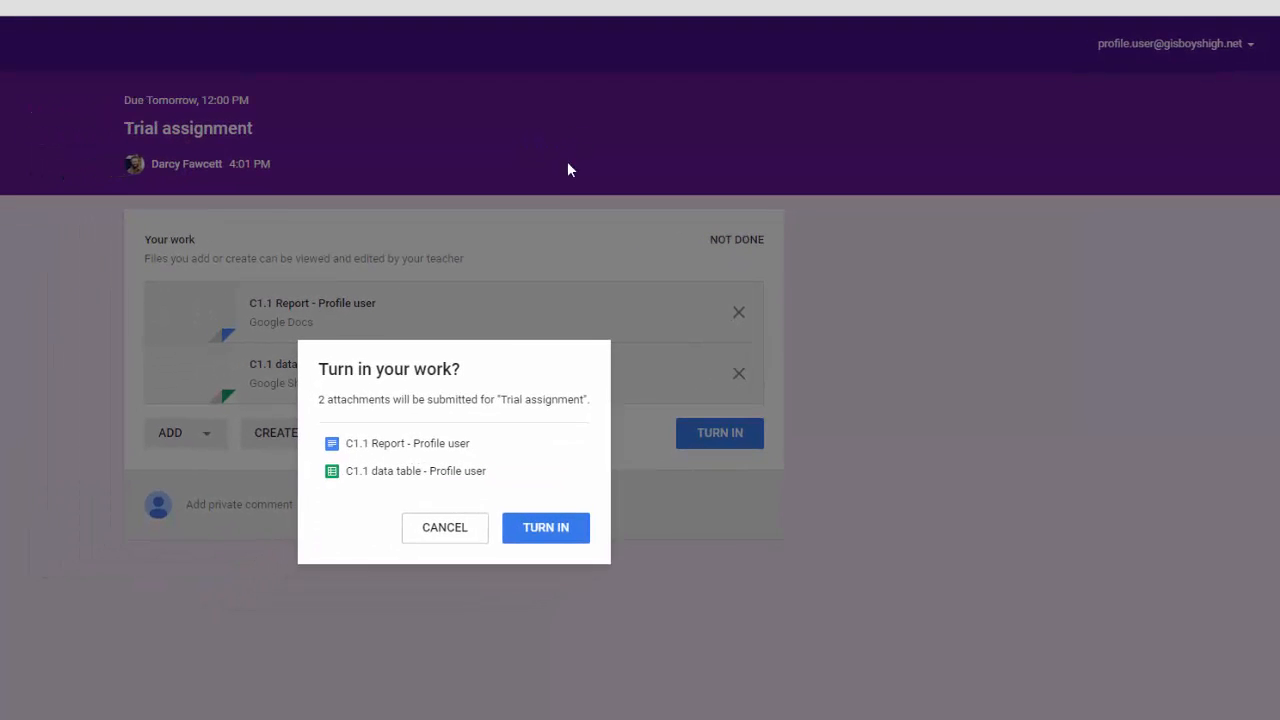
click(528, 533)
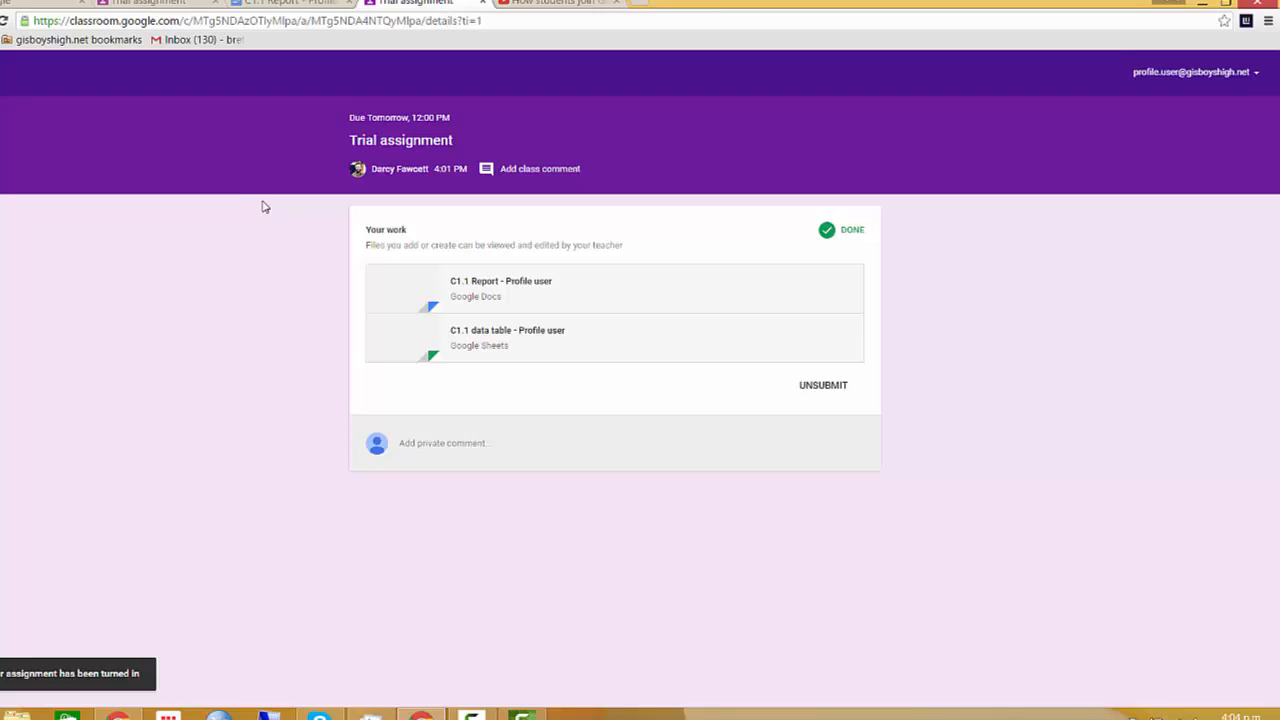
- Switch back to the teacher's browser window, close the C1.1 Report document and return to the class stream
click(124, 716)
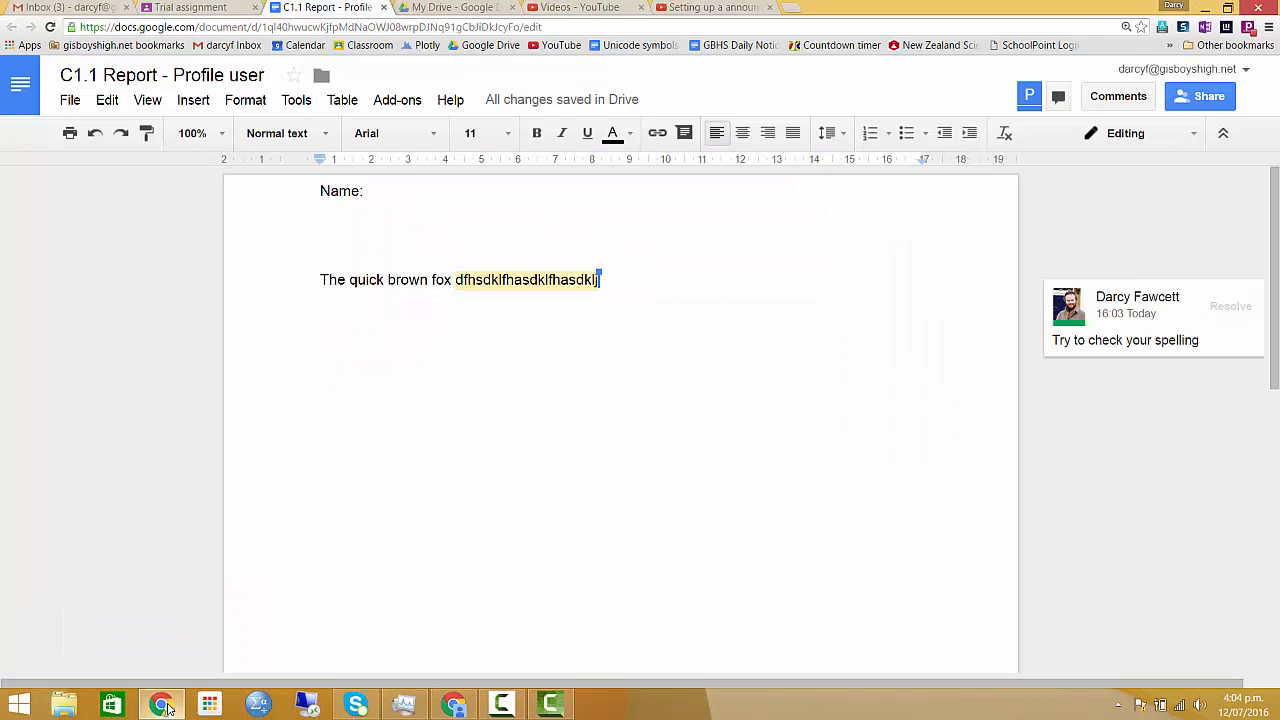
click(384, 8)
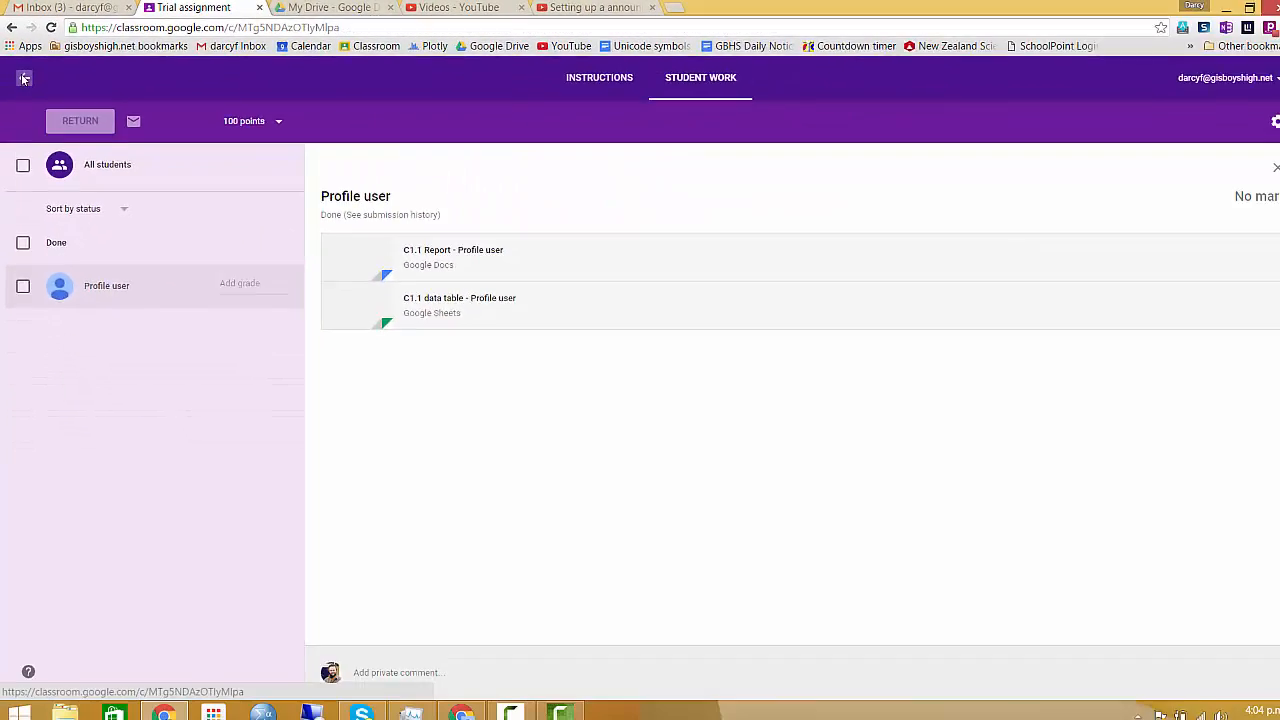
click(30, 105)
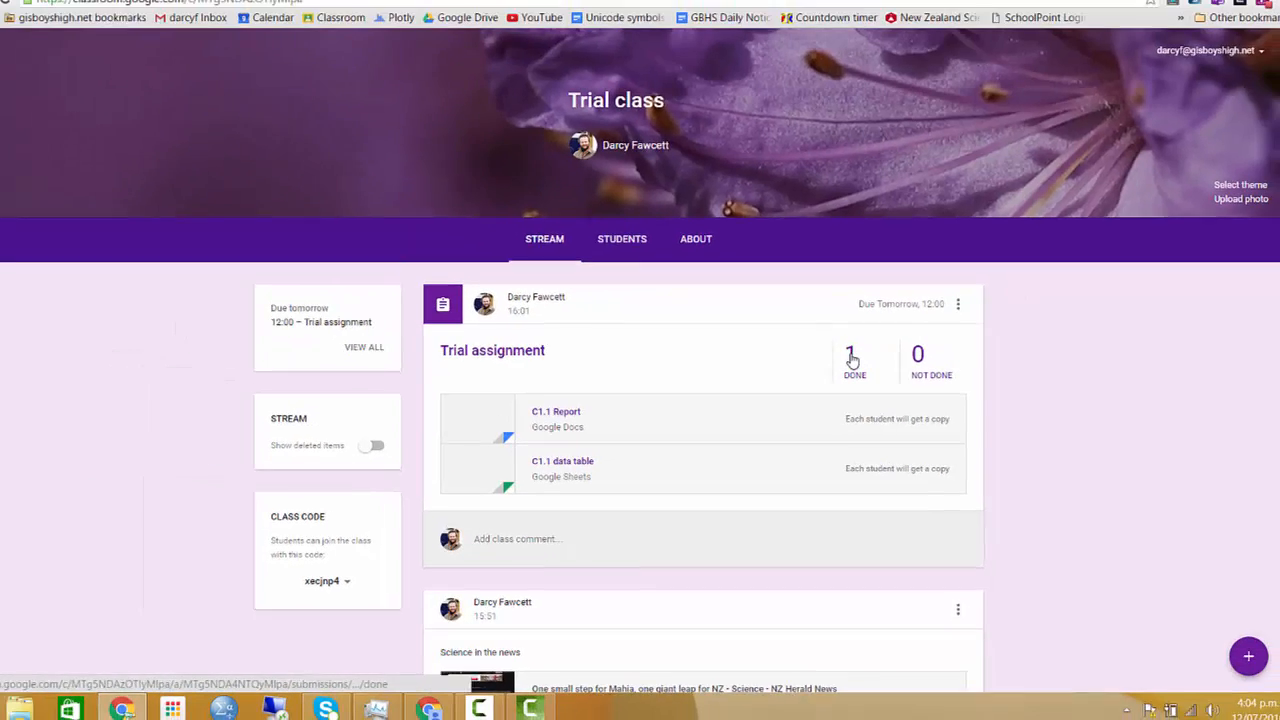
- Open the student's C1.1 Report from the done submissions of the Trial assignment
click(852, 358)
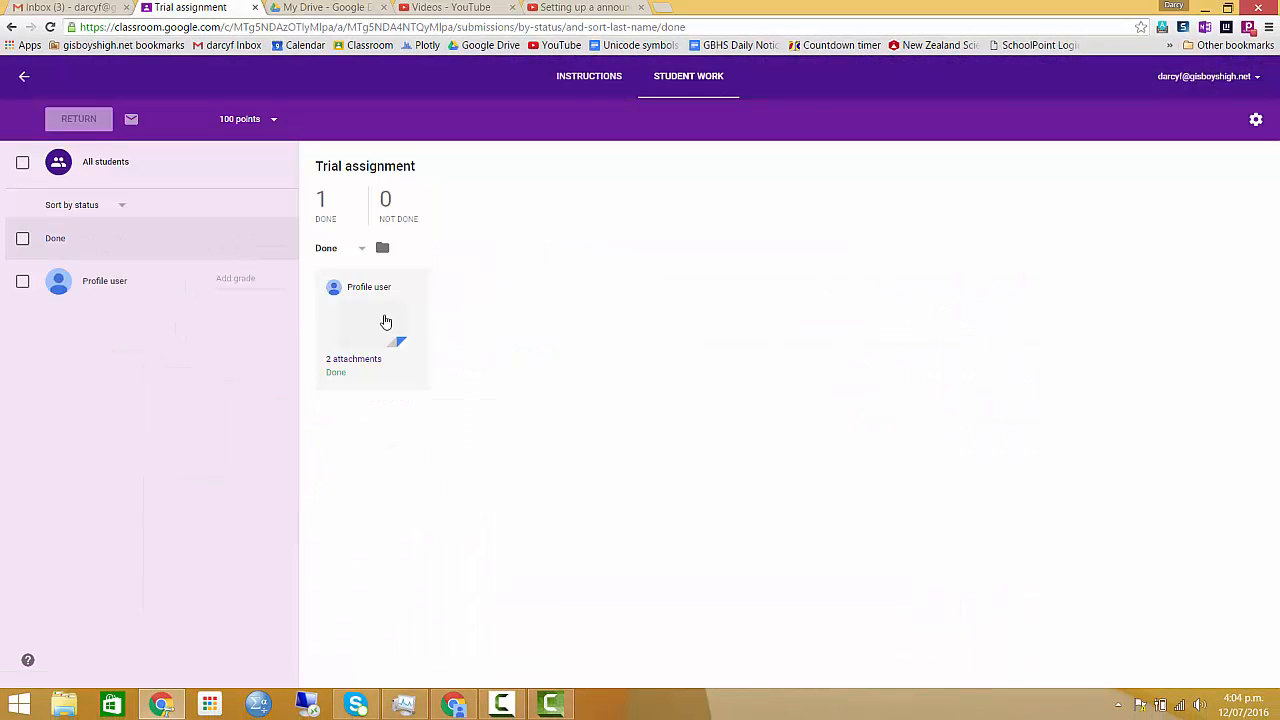
click(385, 321)
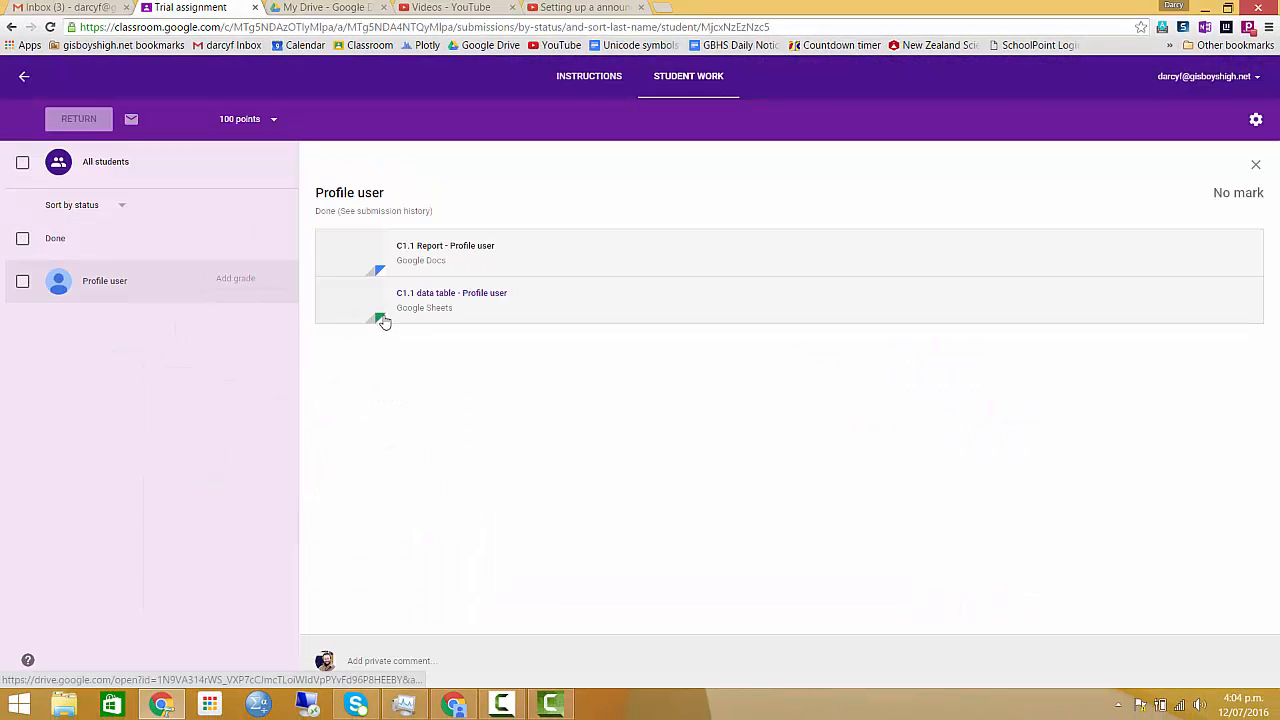
click(361, 248)
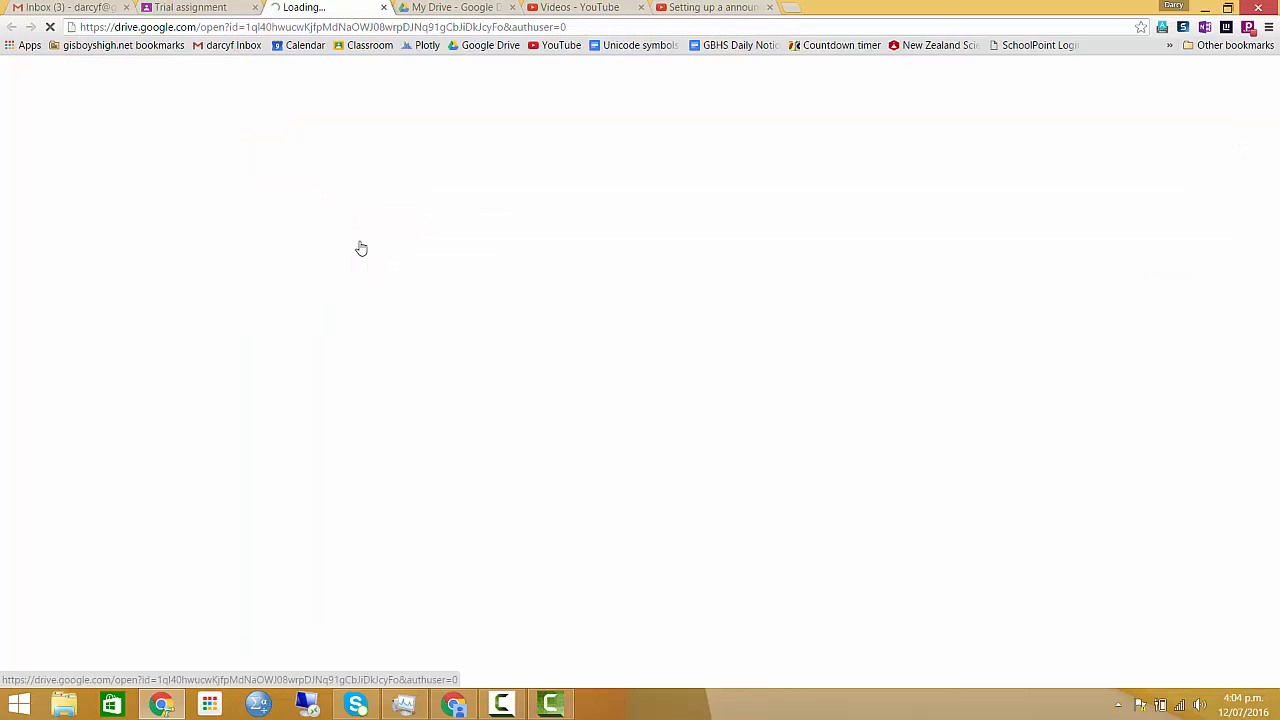